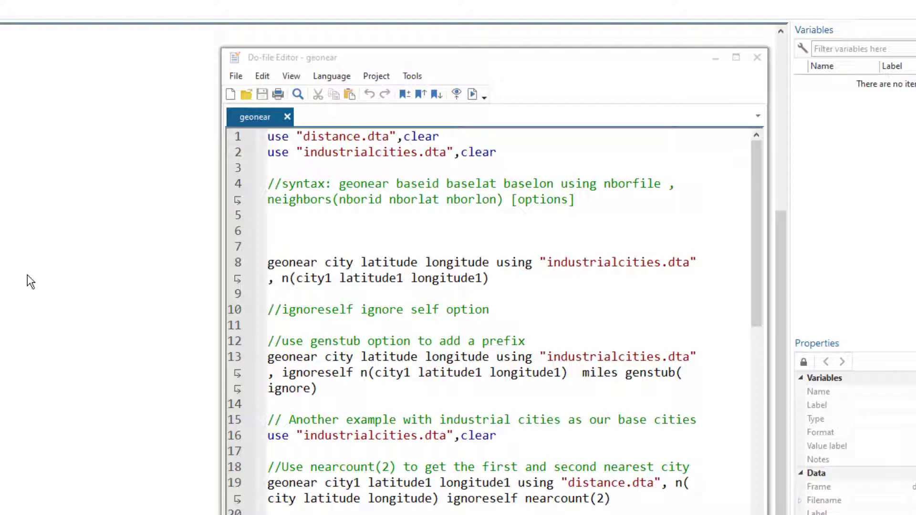
Load distance.dta and browse its city, latitude and longitude values in the Data Editor
{"action": "left_click", "coordinate": [237, 139]}
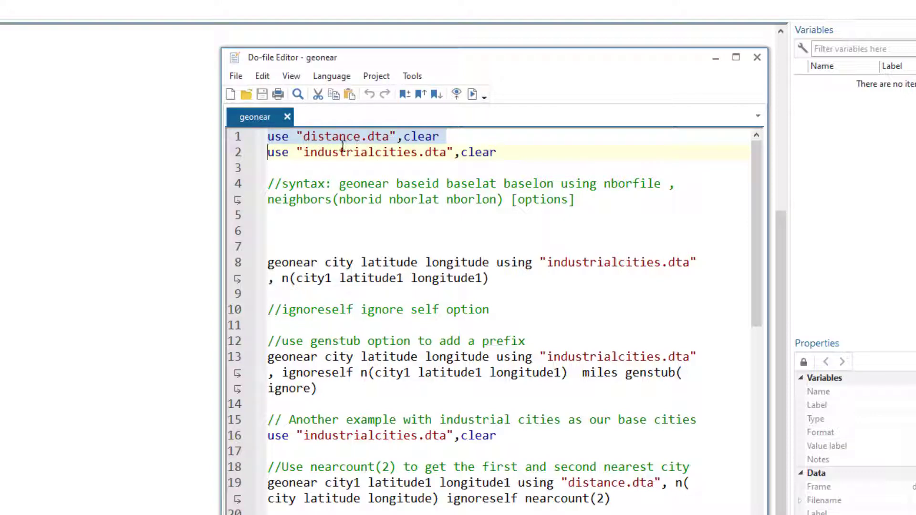
{"action": "left_click", "coordinate": [473, 95]}
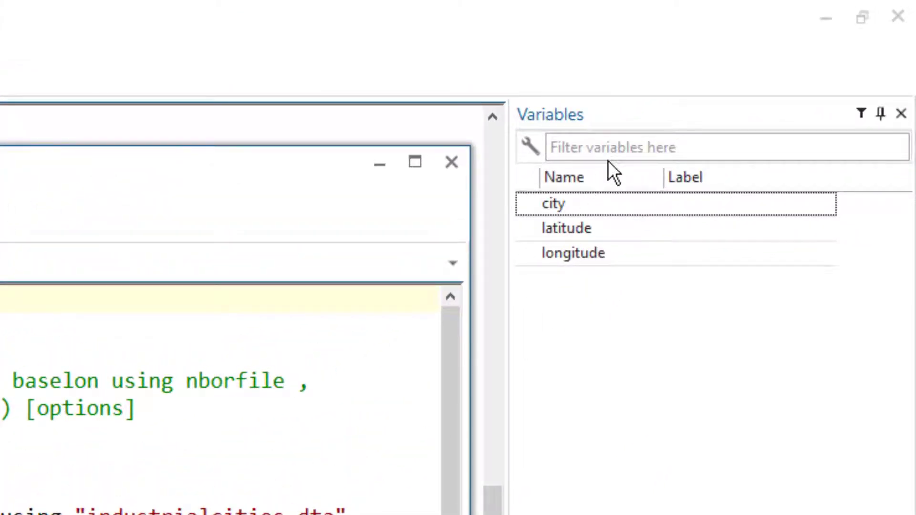
{"action": "mouse_move", "coordinate": [587, 201]}
{"action": "mouse_move", "coordinate": [594, 251]}
{"action": "key", "text": "ctrl+8"}
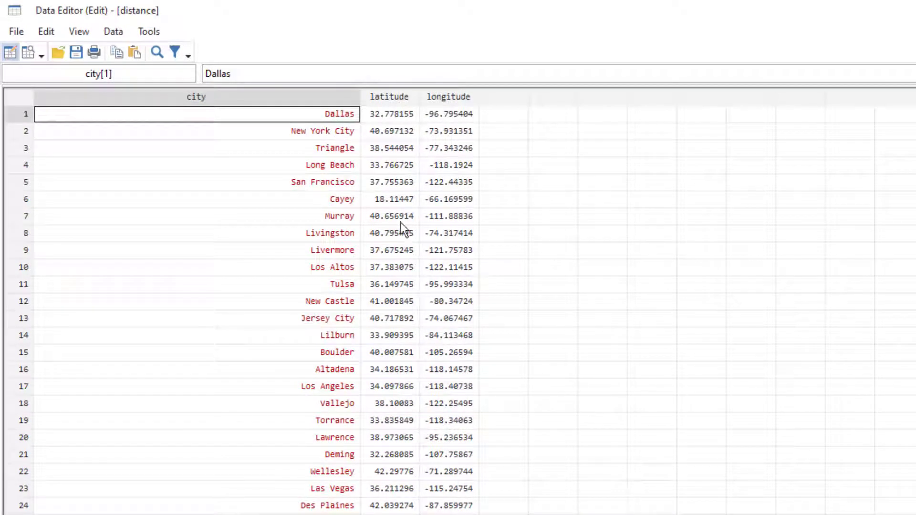
{"action": "key", "text": "alt+Tab"}
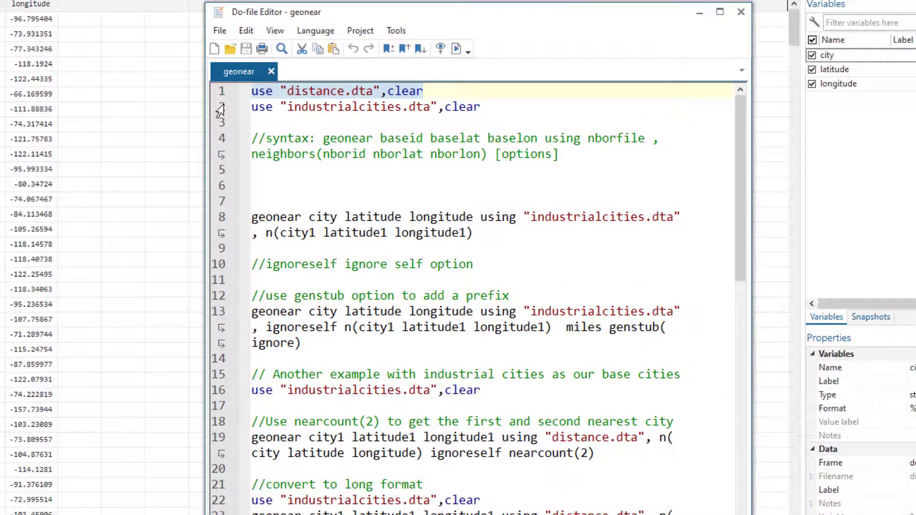
Load industrialcities.dta to view its four cities, then reload distance.dta
{"action": "left_click", "coordinate": [220, 109]}
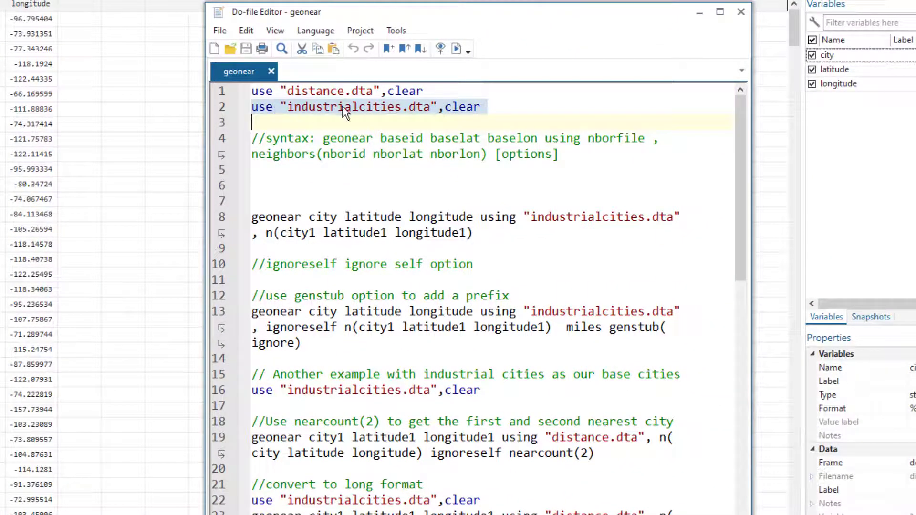
{"action": "key", "text": "ctrl+d"}
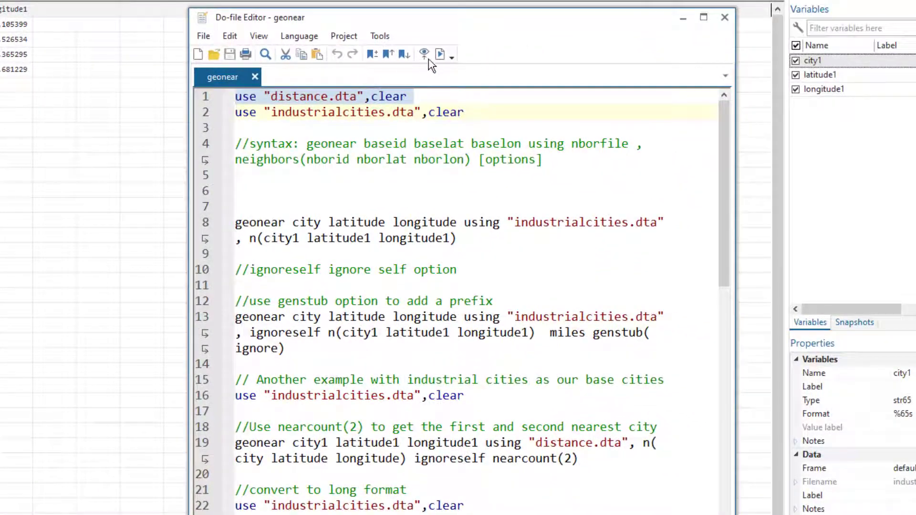
{"action": "left_click", "coordinate": [438, 55]}
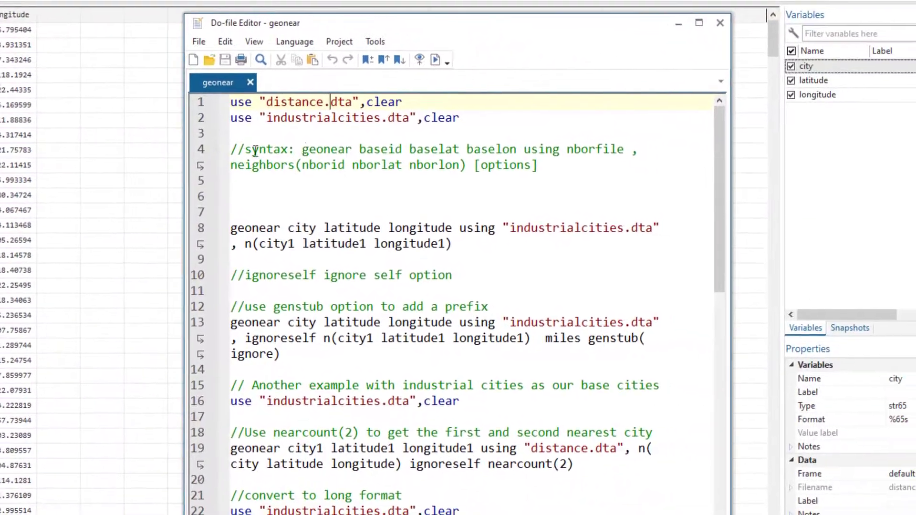
{"action": "left_click", "coordinate": [302, 149]}
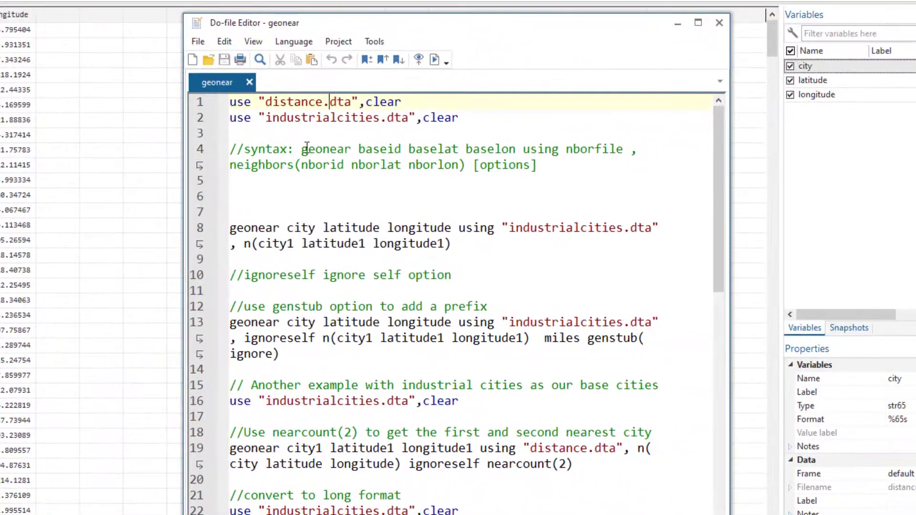
{"action": "double_click", "coordinate": [324, 148]}
{"action": "left_click", "coordinate": [334, 150]}
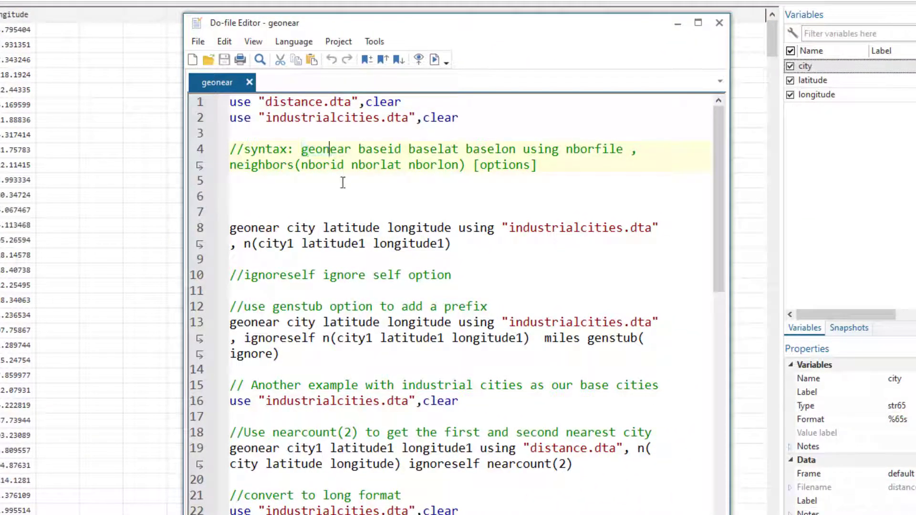
{"action": "double_click", "coordinate": [320, 149]}
{"action": "double_click", "coordinate": [382, 150]}
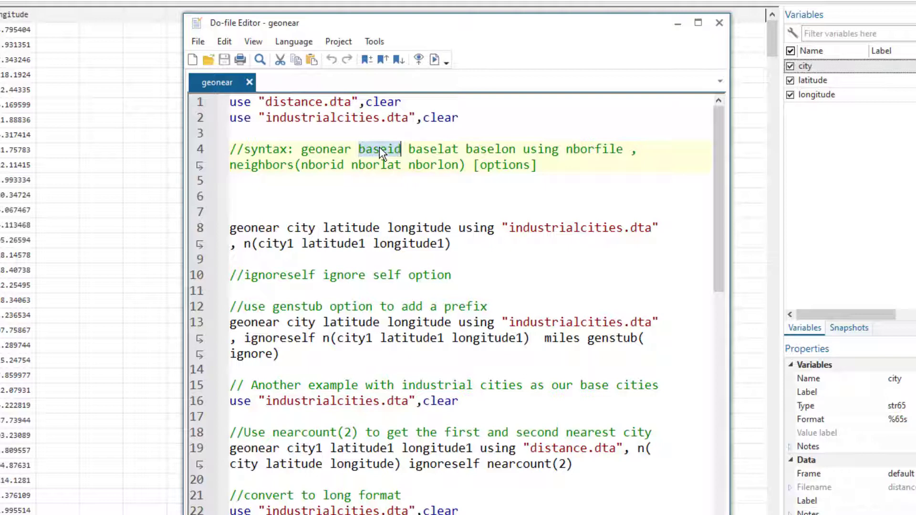
{"action": "triple_click", "coordinate": [420, 149]}
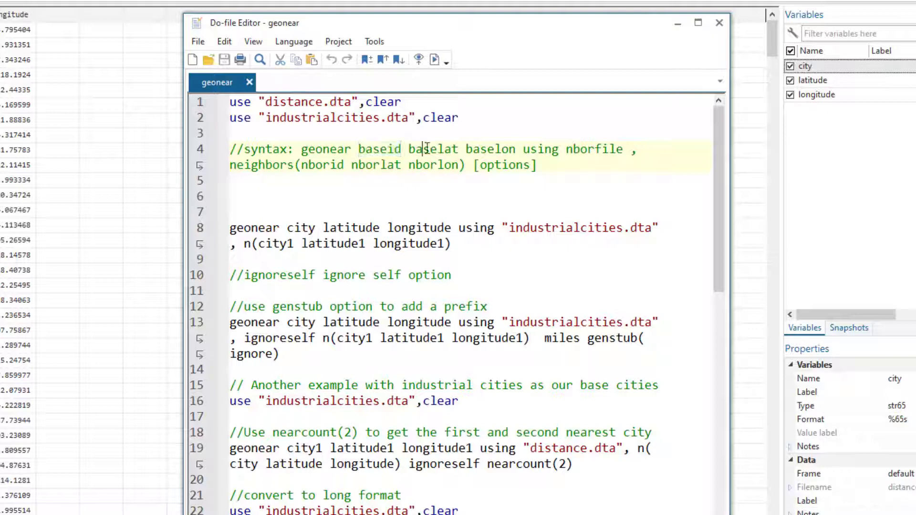
{"action": "left_click", "coordinate": [494, 149]}
{"action": "left_click_drag", "start_coordinate": [410, 150], "coordinate": [516, 150]}
{"action": "left_click", "coordinate": [307, 103]}
{"action": "left_click", "coordinate": [358, 149]}
{"action": "left_click_drag", "start_coordinate": [358, 149], "coordinate": [516, 143]}
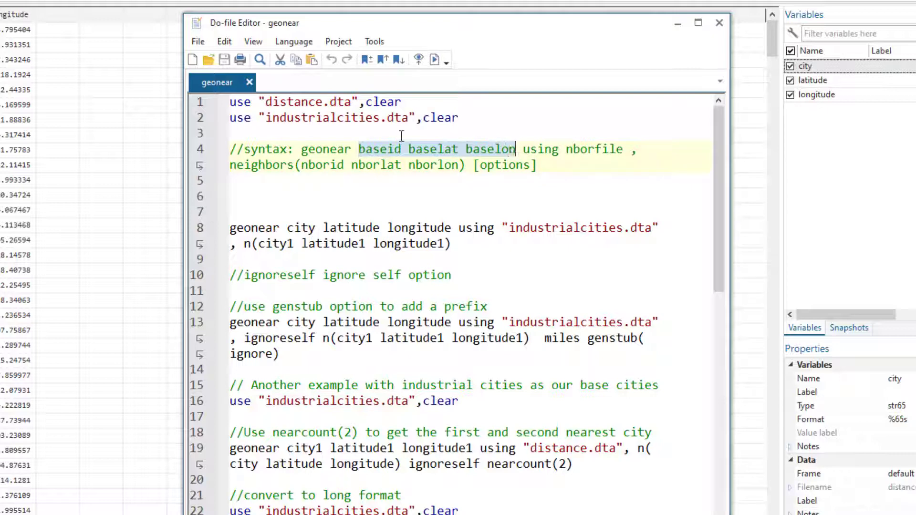
{"action": "left_click", "coordinate": [543, 149]}
{"action": "left_click_drag", "start_coordinate": [567, 149], "coordinate": [625, 149]}
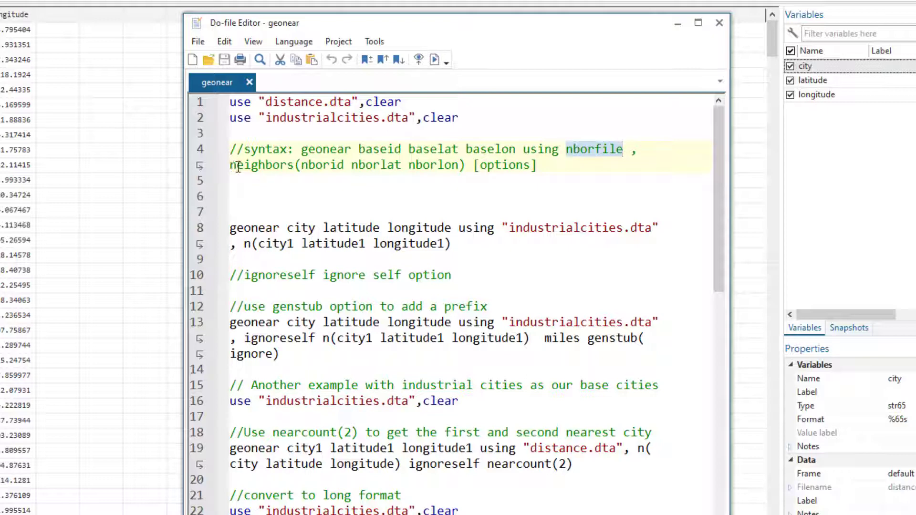
{"action": "left_click_drag", "start_coordinate": [235, 167], "coordinate": [459, 165]}
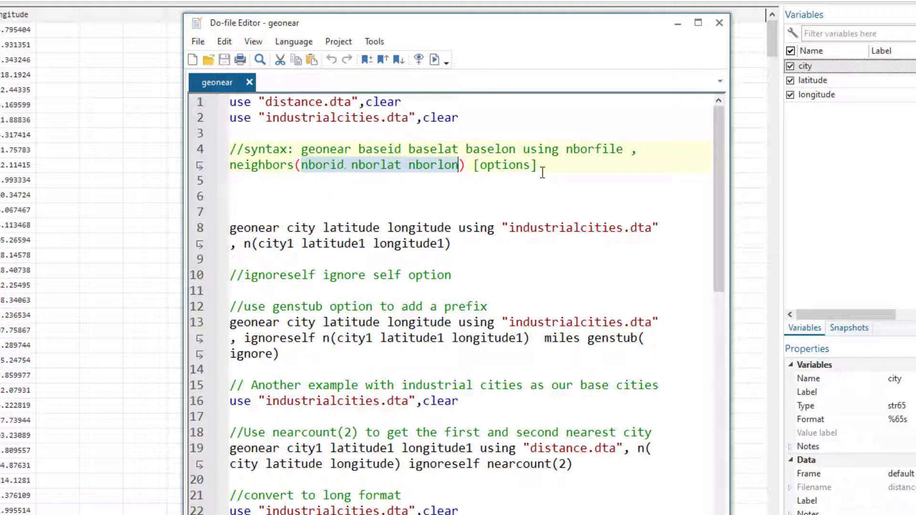
Run line 8's geonear on city latitude longitude against industrialcities.dta with n(city1 latitude1 longitude1)
{"action": "left_click", "coordinate": [199, 241]}
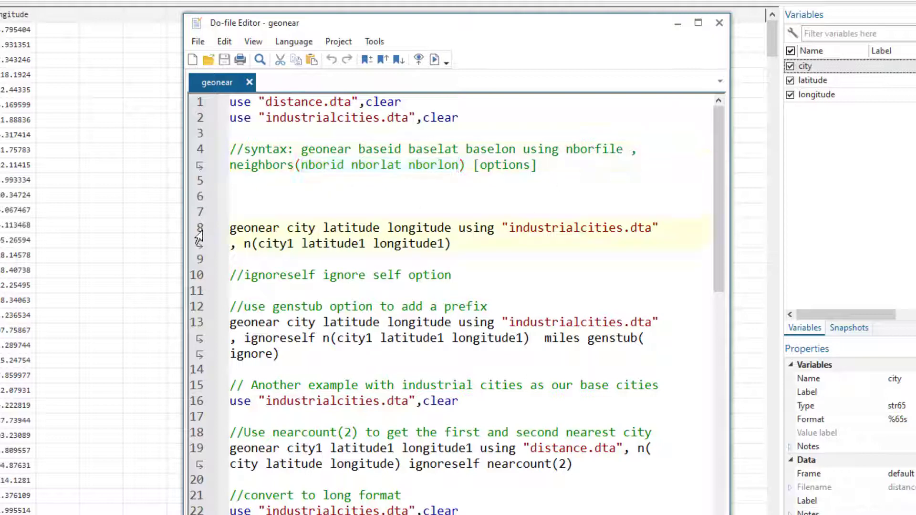
{"action": "left_click", "coordinate": [247, 231]}
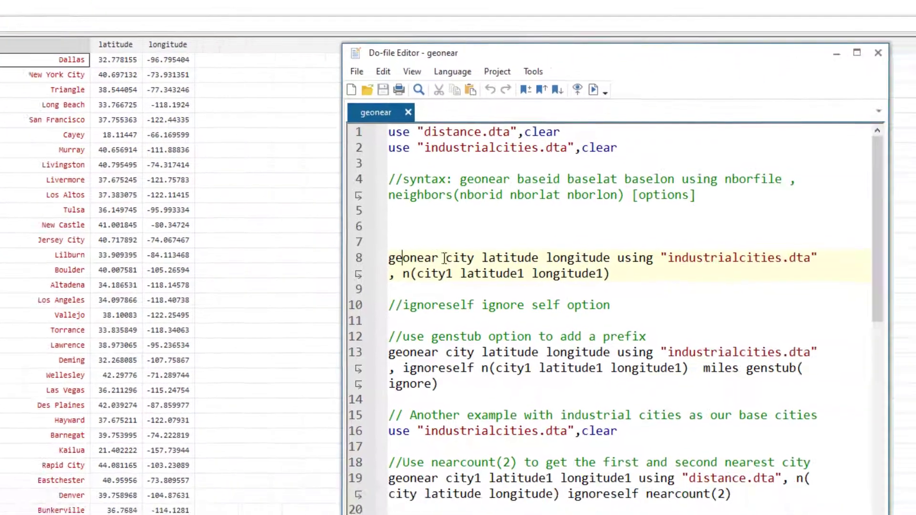
{"action": "left_click", "coordinate": [680, 299]}
{"action": "left_click_drag", "start_coordinate": [315, 233], "coordinate": [475, 227]}
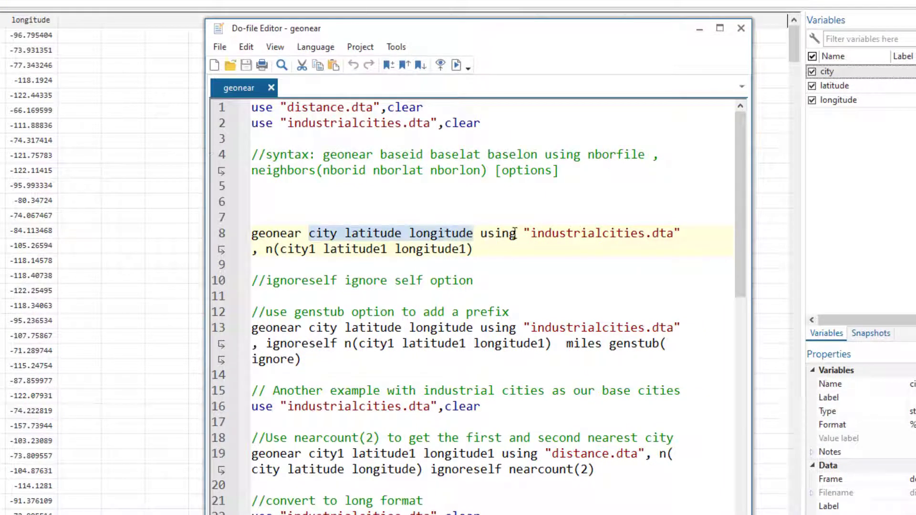
{"action": "left_click_drag", "start_coordinate": [531, 234], "coordinate": [674, 241]}
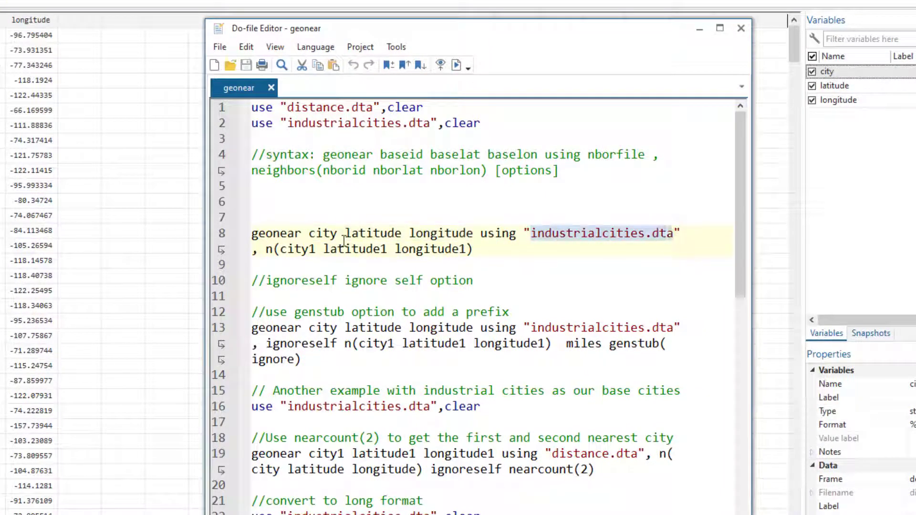
{"action": "left_click", "coordinate": [273, 249]}
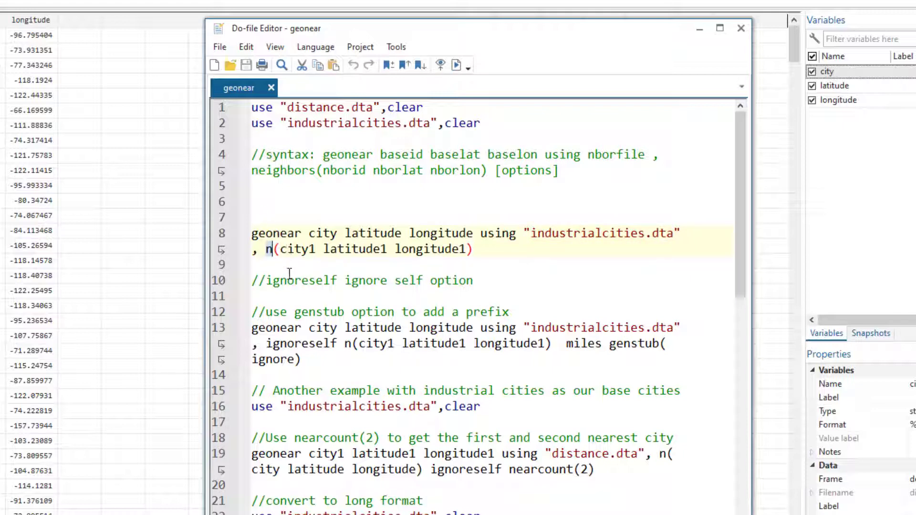
{"action": "left_click_drag", "start_coordinate": [266, 249], "coordinate": [482, 245]}
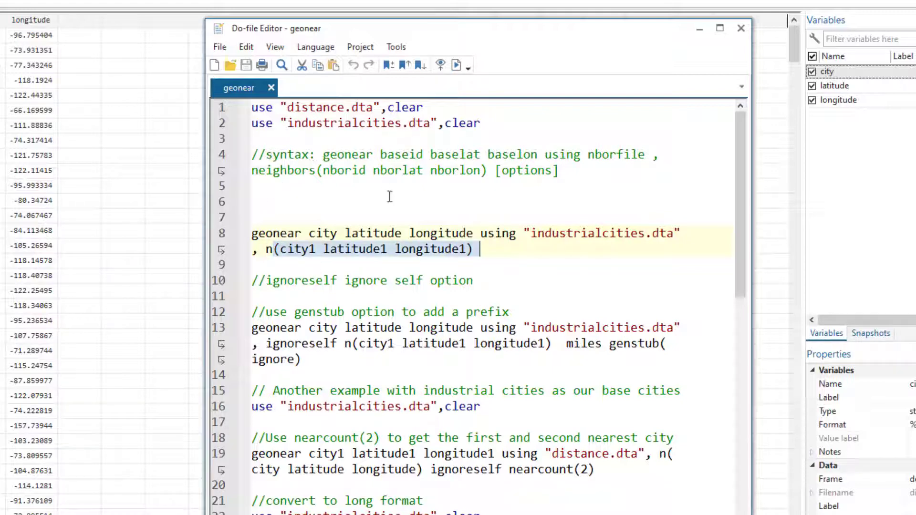
{"action": "triple_click", "coordinate": [360, 233]}
{"action": "left_click", "coordinate": [456, 66]}
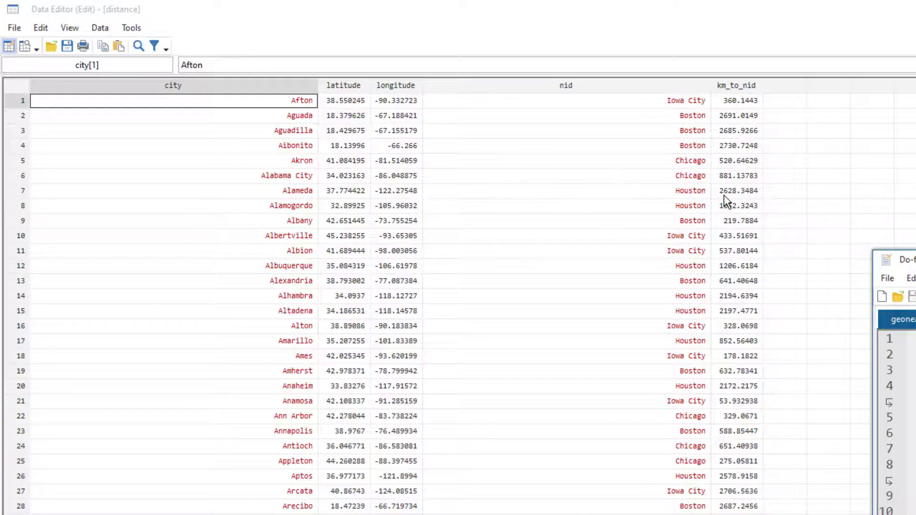
Scroll the results to row 78 and mark Boston matched to itself at 0 km
{"action": "left_click", "coordinate": [646, 325]}
{"action": "scroll", "coordinate": [645, 306], "scroll_direction": "down", "scroll_amount": 20}
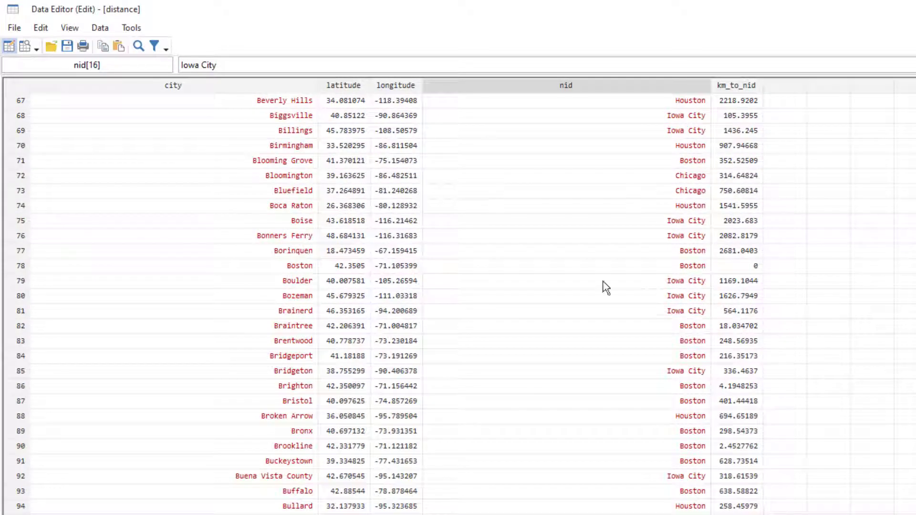
{"action": "left_click_drag", "start_coordinate": [299, 270], "coordinate": [730, 263]}
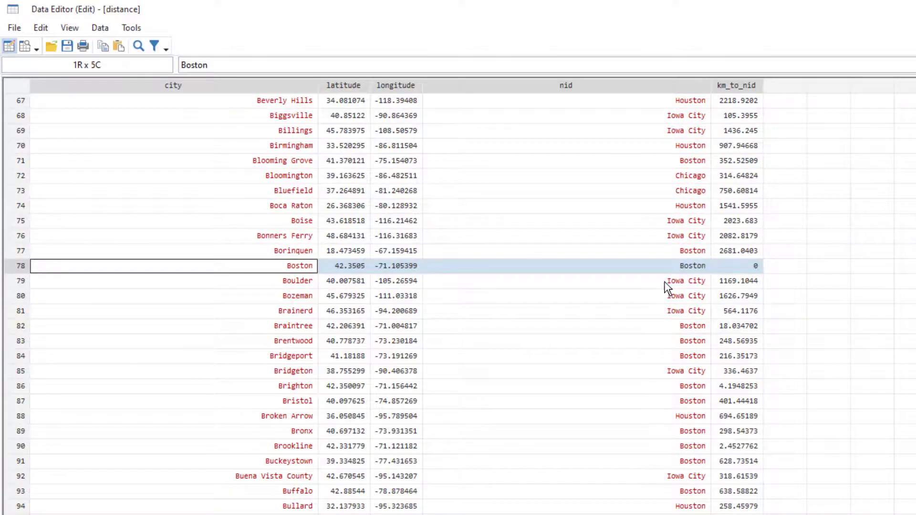
{"action": "scroll", "coordinate": [663, 281], "scroll_direction": "up", "scroll_amount": 20}
Add ignoreself to the line-8 geonear command, reload distance.dta and rerun it
{"action": "key", "text": "alt+Tab"}
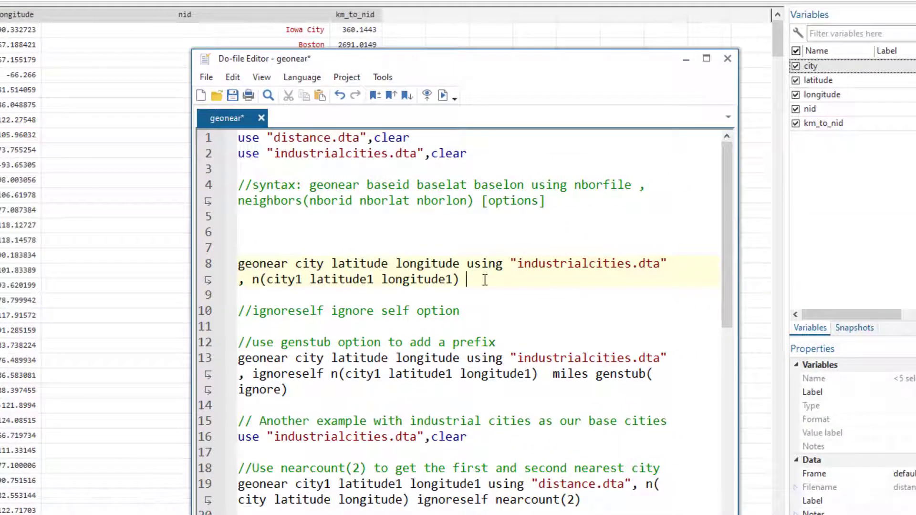
{"action": "type", "text": "ignoreself"}
{"action": "left_click", "coordinate": [199, 139]}
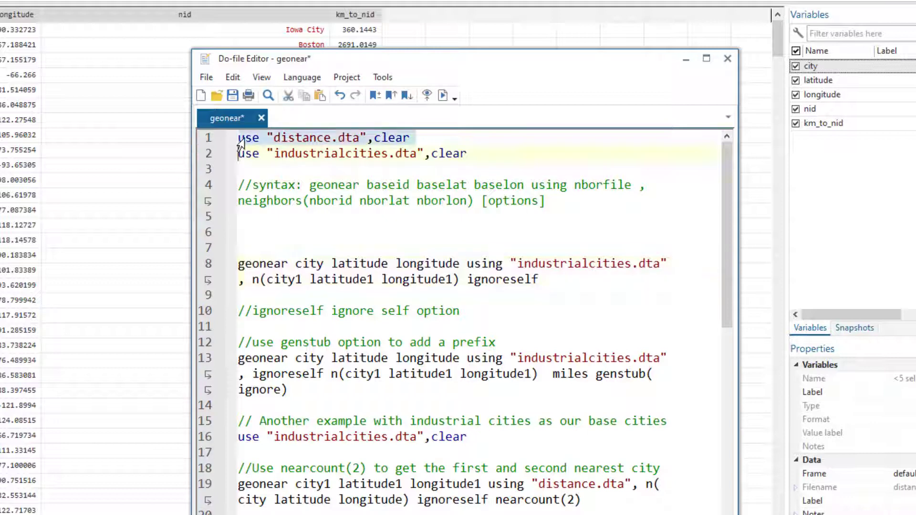
{"action": "left_click", "coordinate": [443, 95]}
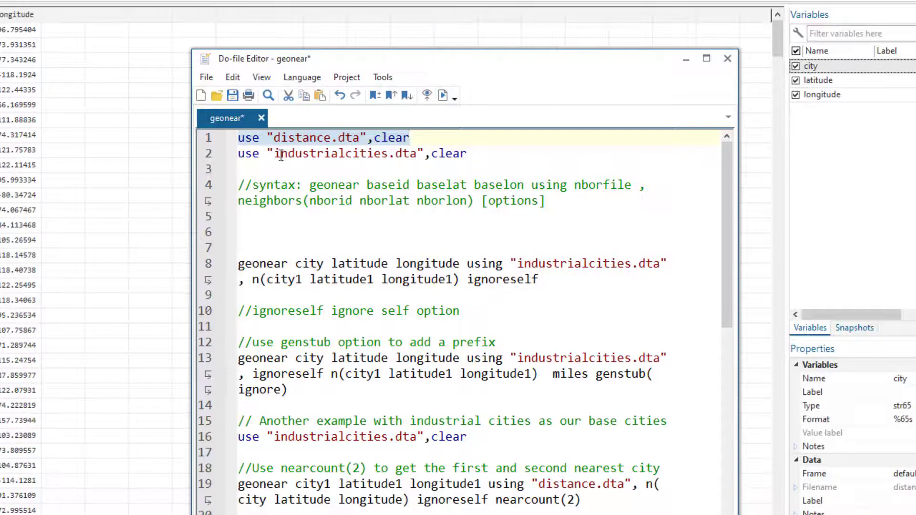
{"action": "left_click", "coordinate": [206, 269]}
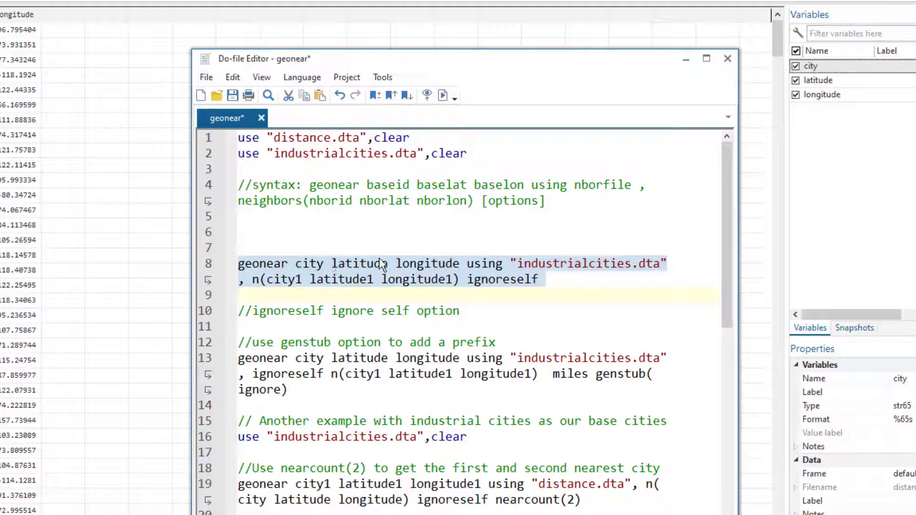
{"action": "left_click", "coordinate": [443, 95]}
Inspect the new results, checking a city's nearest industrial neighbour in nid
{"action": "left_click", "coordinate": [72, 199]}
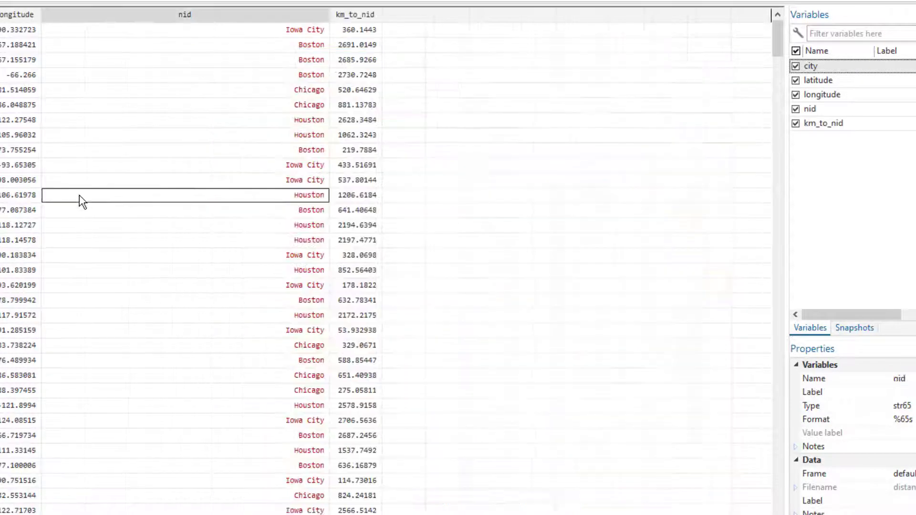
{"action": "scroll", "coordinate": [706, 308], "scroll_direction": "down", "scroll_amount": 8}
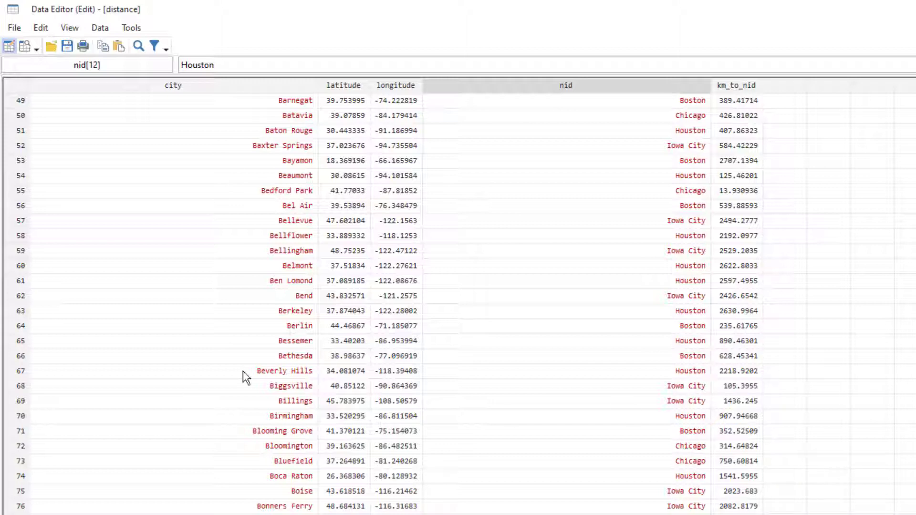
{"action": "scroll", "coordinate": [617, 369], "scroll_direction": "up", "scroll_amount": 12}
{"action": "scroll", "coordinate": [619, 370], "scroll_direction": "up", "scroll_amount": 4}
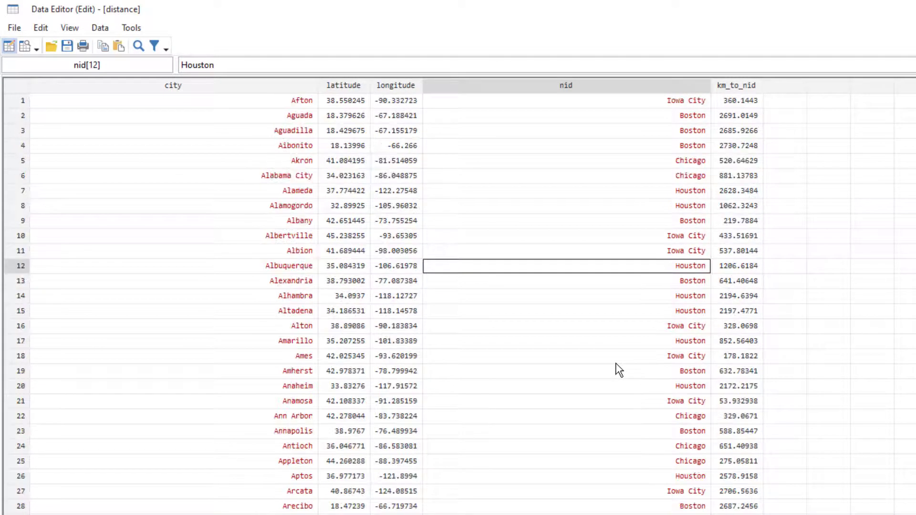
{"action": "left_click", "coordinate": [630, 235]}
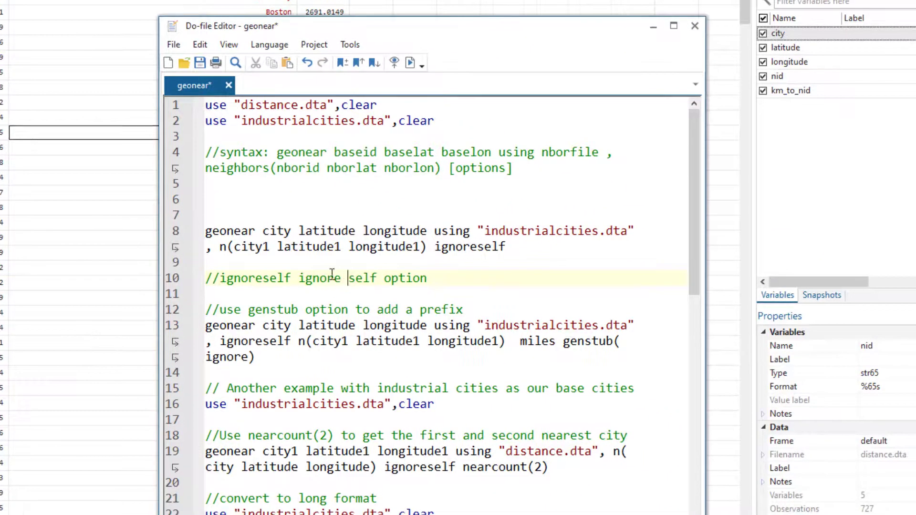
Highlight the genstub option and ignore prefix, then select the whole line-13 command
{"action": "left_click", "coordinate": [349, 279]}
{"action": "scroll", "coordinate": [383, 304], "scroll_direction": "down", "scroll_amount": 1}
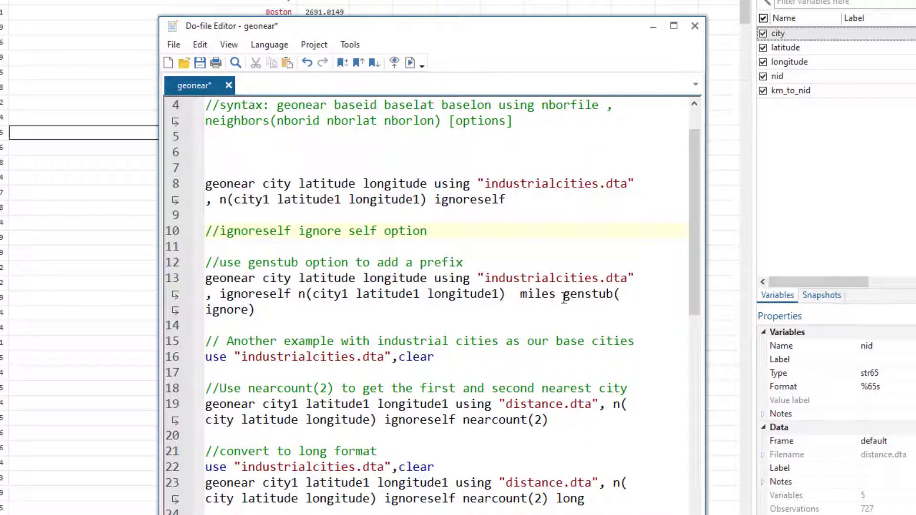
{"action": "left_click_drag", "start_coordinate": [567, 294], "coordinate": [612, 294]}
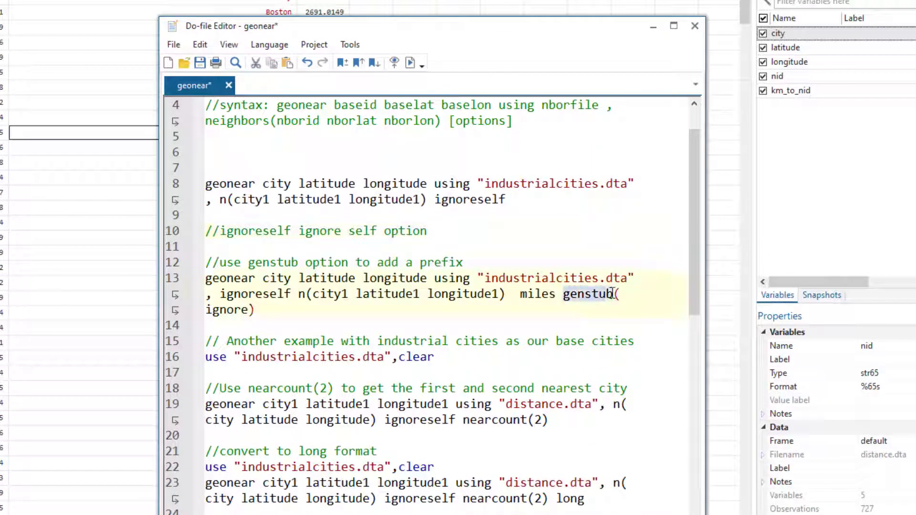
{"action": "double_click", "coordinate": [223, 312]}
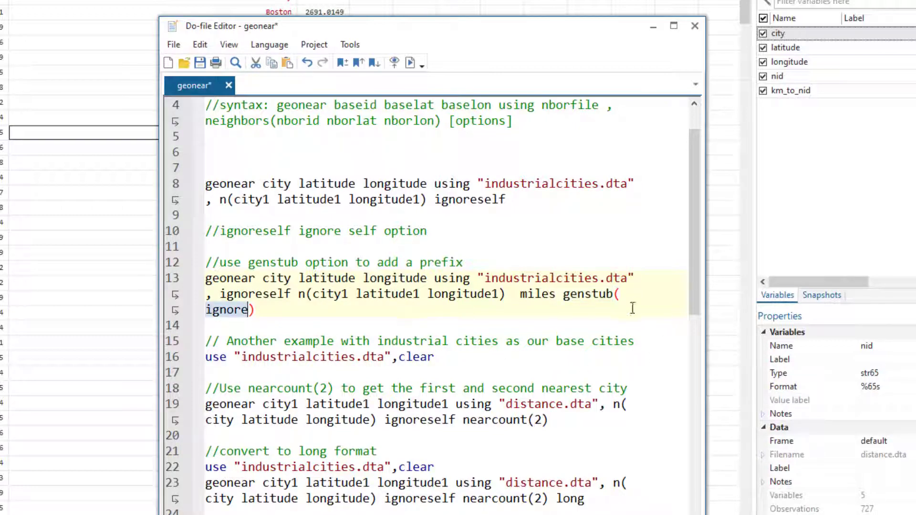
{"action": "left_click", "coordinate": [178, 280]}
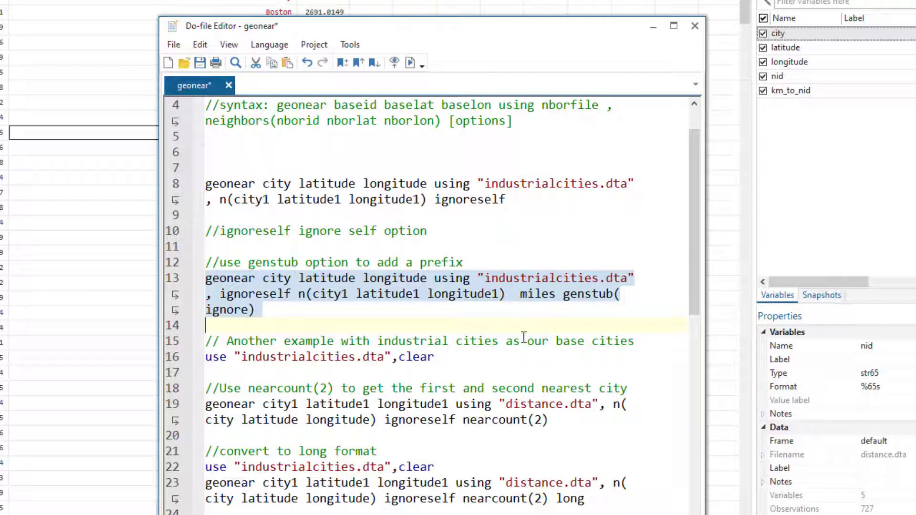
Run the line-13 genstub(ignore) miles command, then return to the do-file at line 15
{"action": "left_click", "coordinate": [411, 65]}
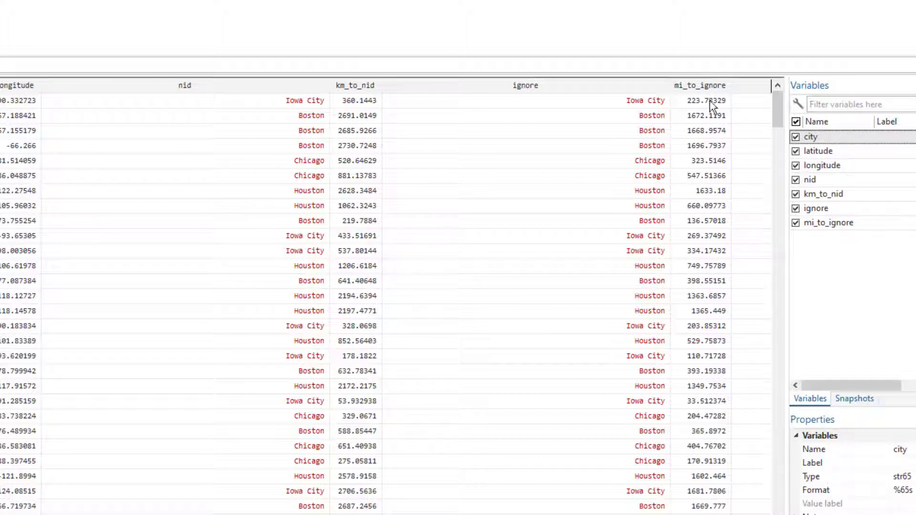
{"action": "key", "text": "alt+Tab"}
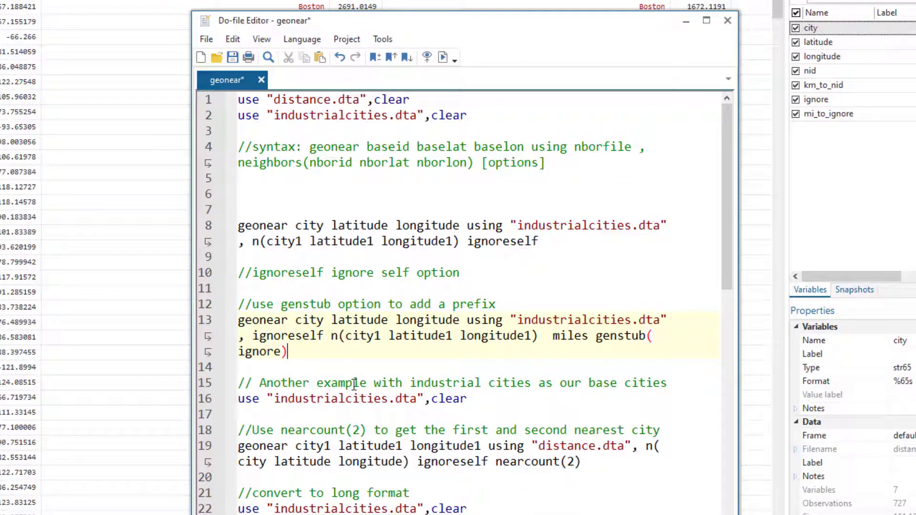
{"action": "left_click", "coordinate": [329, 384]}
{"action": "scroll", "coordinate": [393, 340], "scroll_direction": "down", "scroll_amount": 3}
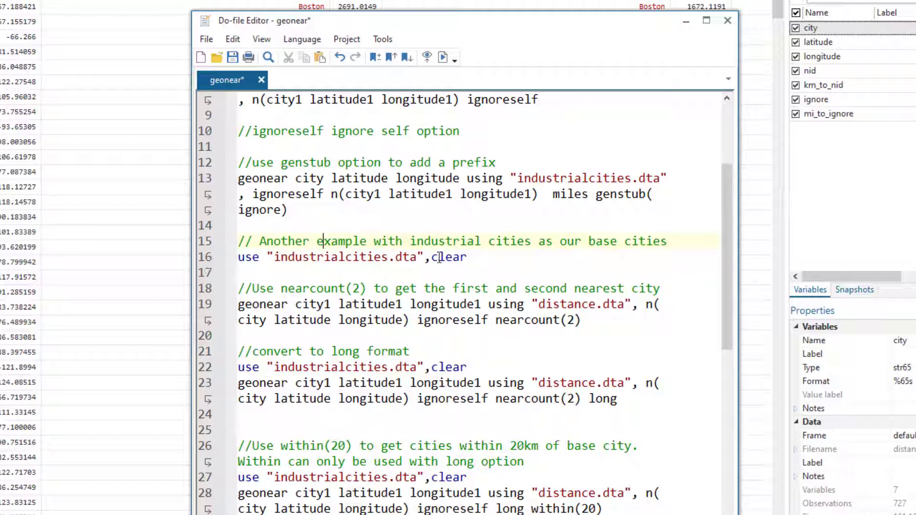
Reload industrialcities.dta and run the line-19 geonear with nearcount(2)
{"action": "left_click", "coordinate": [206, 260]}
{"action": "left_click", "coordinate": [443, 57]}
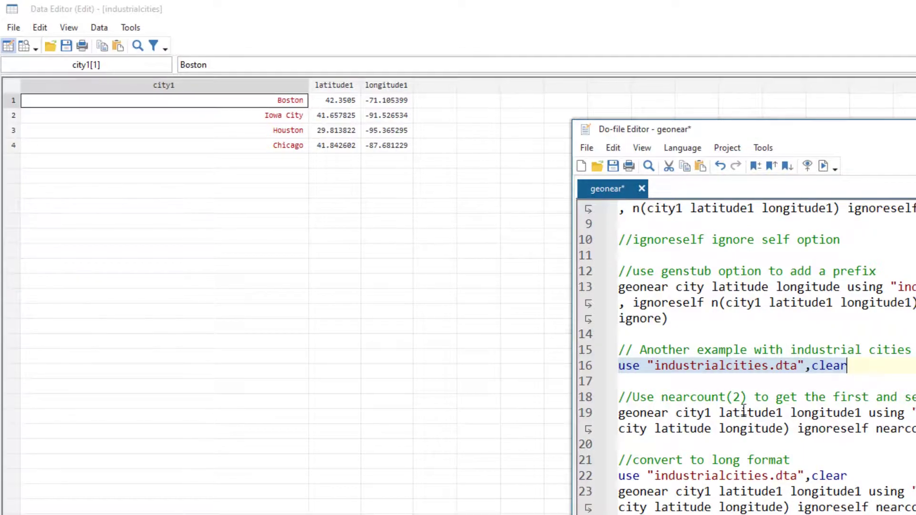
{"action": "scroll", "coordinate": [783, 382], "scroll_direction": "down", "scroll_amount": 1}
{"action": "left_click", "coordinate": [905, 381]}
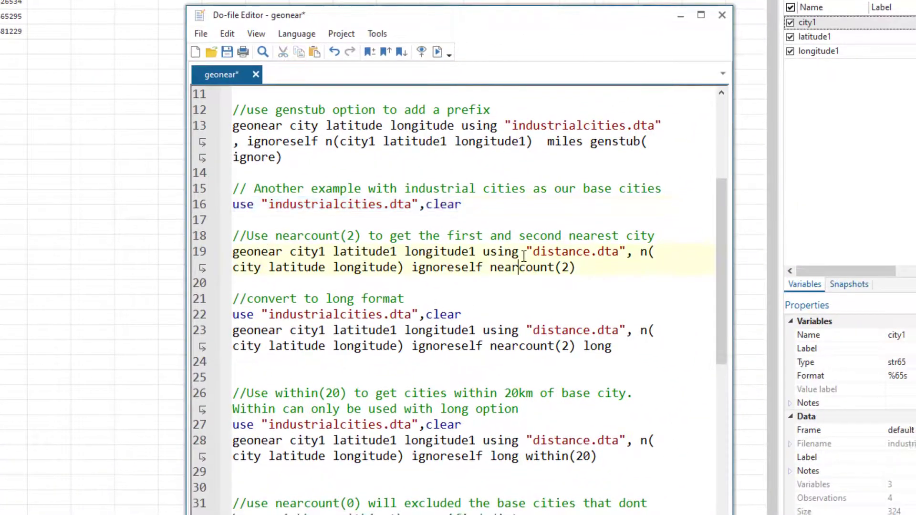
{"action": "left_click_drag", "start_coordinate": [490, 266], "coordinate": [577, 267]}
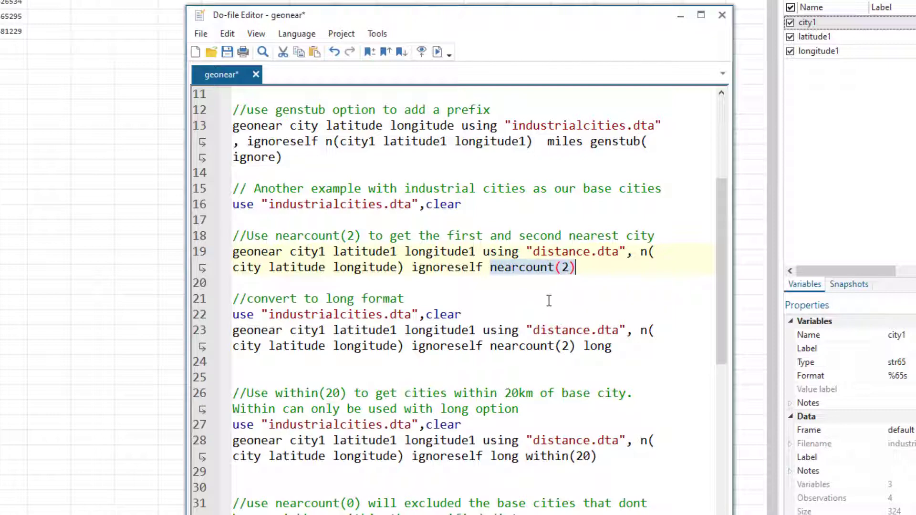
{"action": "left_click", "coordinate": [542, 267]}
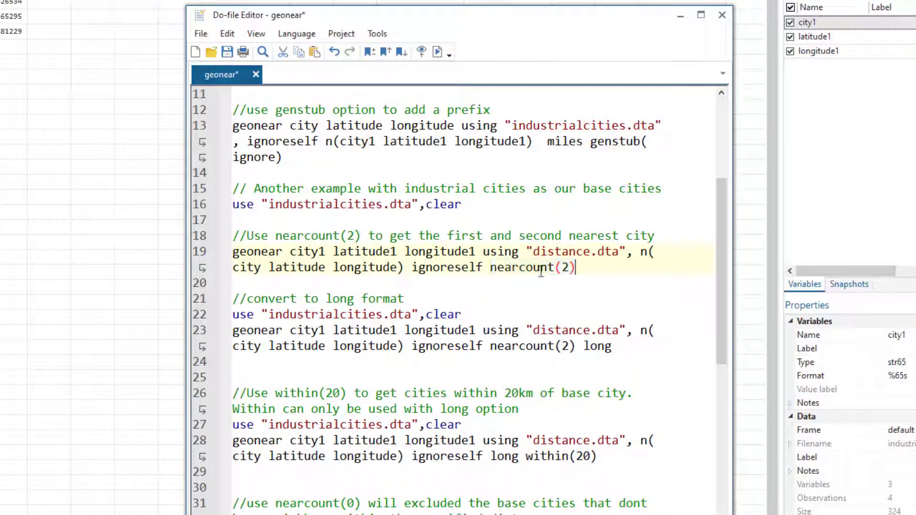
{"action": "left_click", "coordinate": [199, 260]}
{"action": "left_click", "coordinate": [461, 60]}
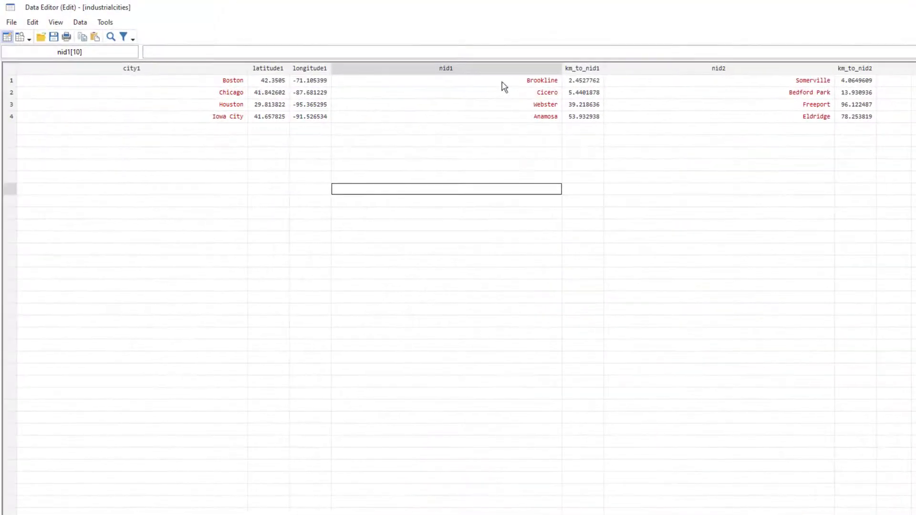
Inspect Boston's two nearest cities, Brookline and Somerville, and their km distances
{"action": "left_click", "coordinate": [544, 82]}
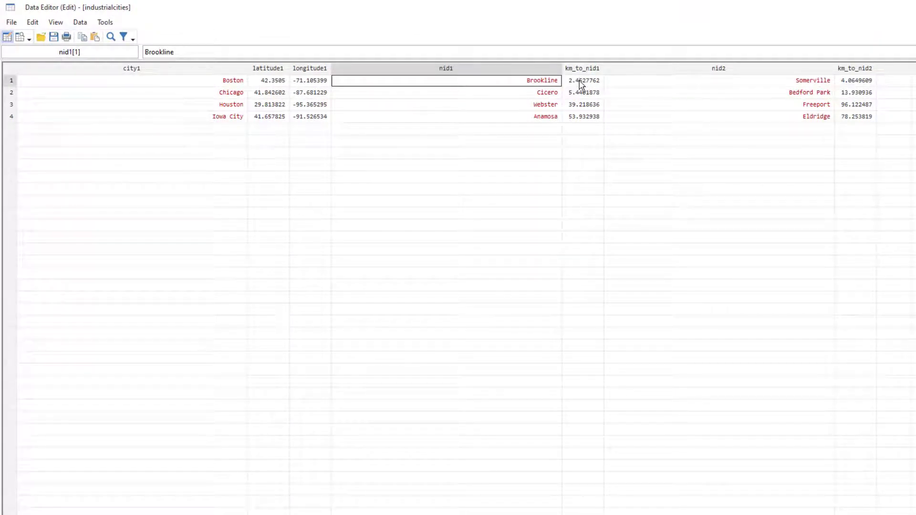
{"action": "left_click", "coordinate": [581, 81]}
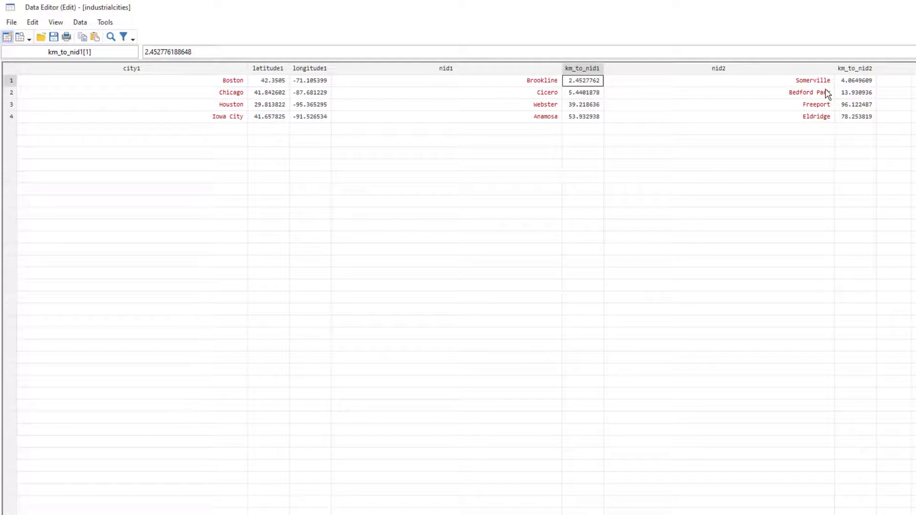
{"action": "left_click", "coordinate": [791, 84]}
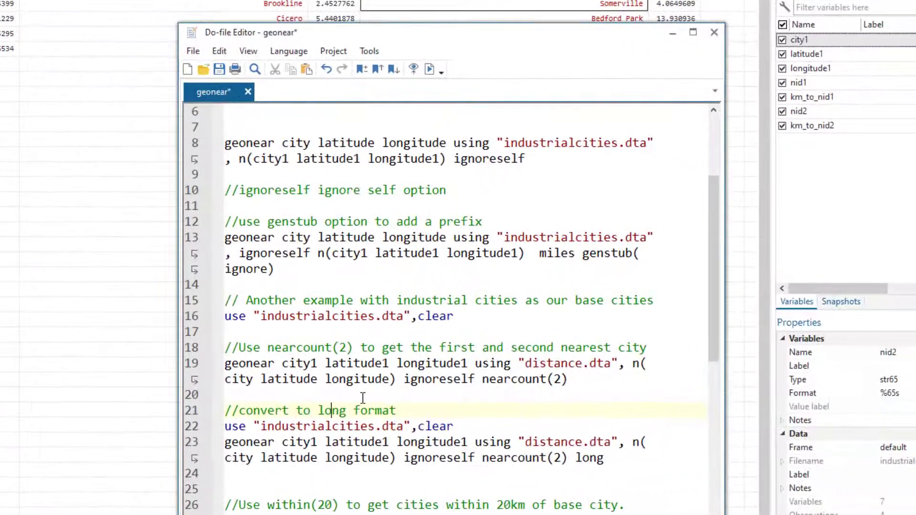
{"action": "scroll", "coordinate": [418, 382], "scroll_direction": "down", "scroll_amount": 2}
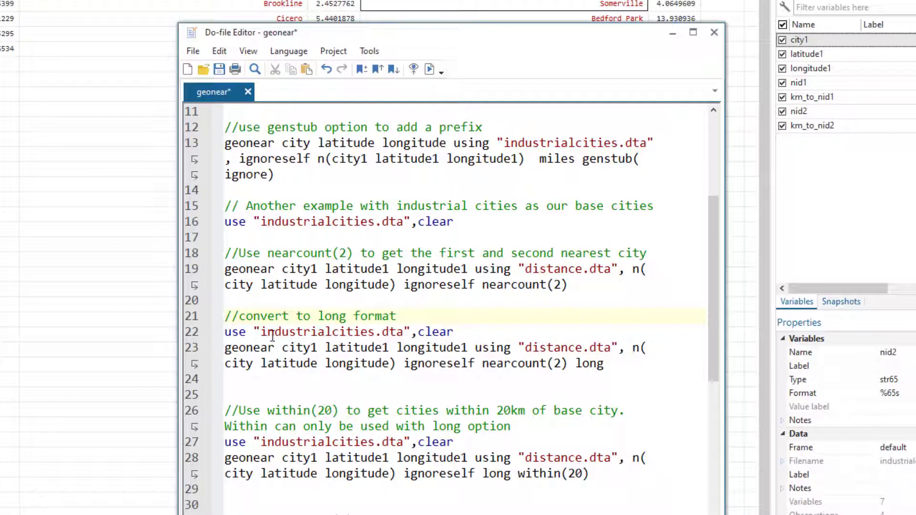
Run the long-format nearcount(2) code on lines 22–23 and mark Boston's two neighbour rows
{"action": "left_click_drag", "start_coordinate": [190, 334], "coordinate": [190, 351]}
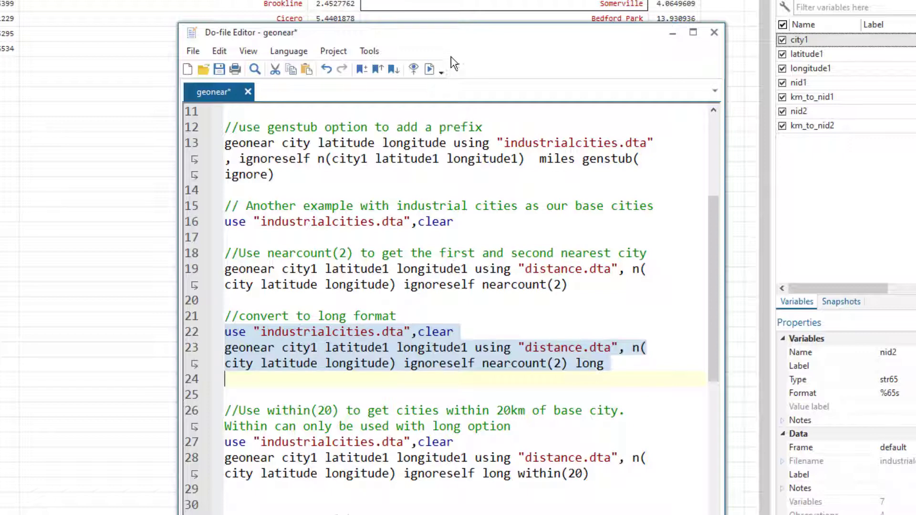
{"action": "left_click", "coordinate": [429, 70]}
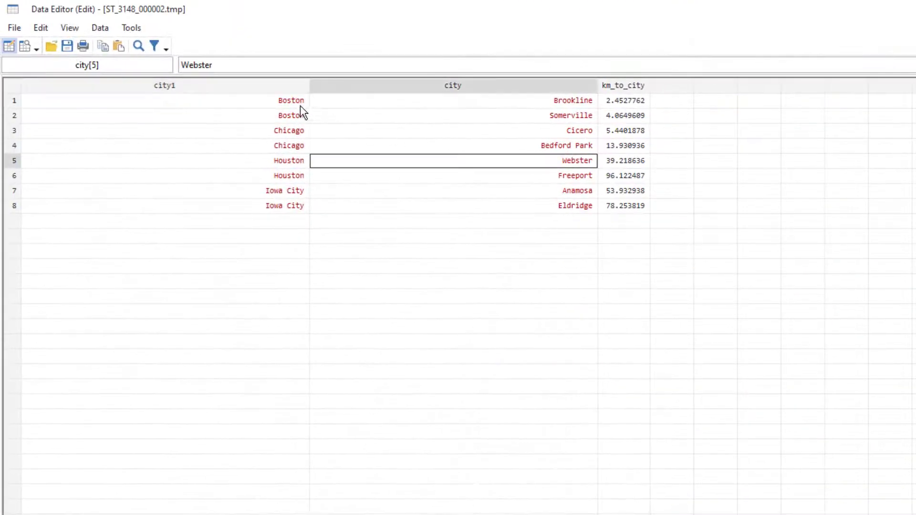
{"action": "left_click_drag", "start_coordinate": [300, 101], "coordinate": [573, 98]}
{"action": "left_click_drag", "start_coordinate": [639, 102], "coordinate": [640, 117]}
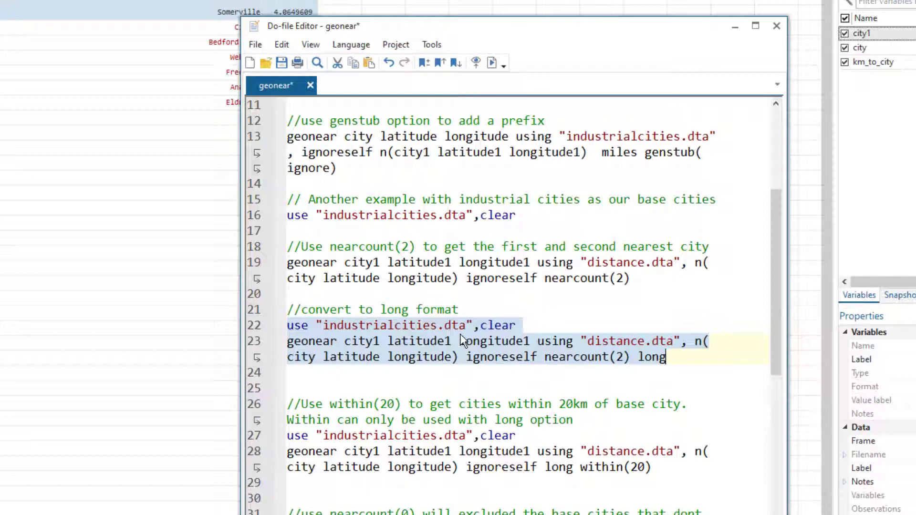
Reload industrialcities.dta from line 27
{"action": "scroll", "coordinate": [463, 337], "scroll_direction": "down", "scroll_amount": 1}
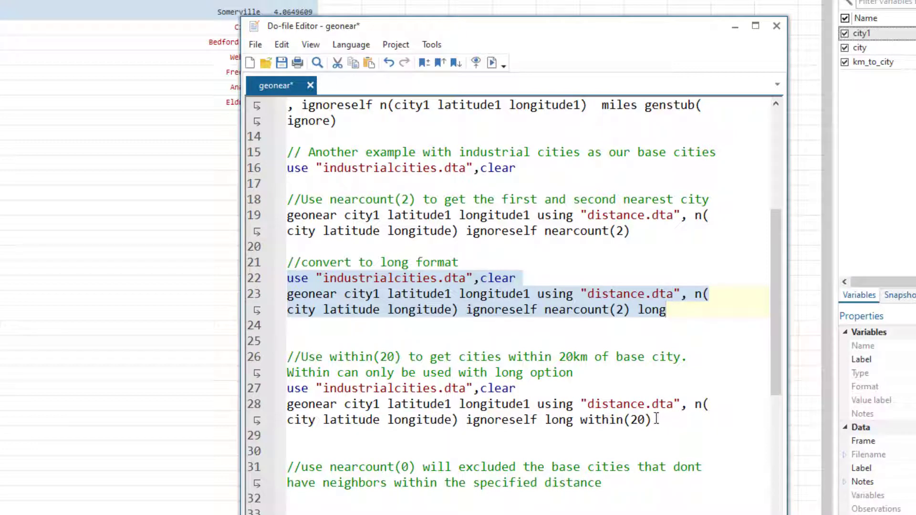
{"action": "left_click", "coordinate": [258, 390]}
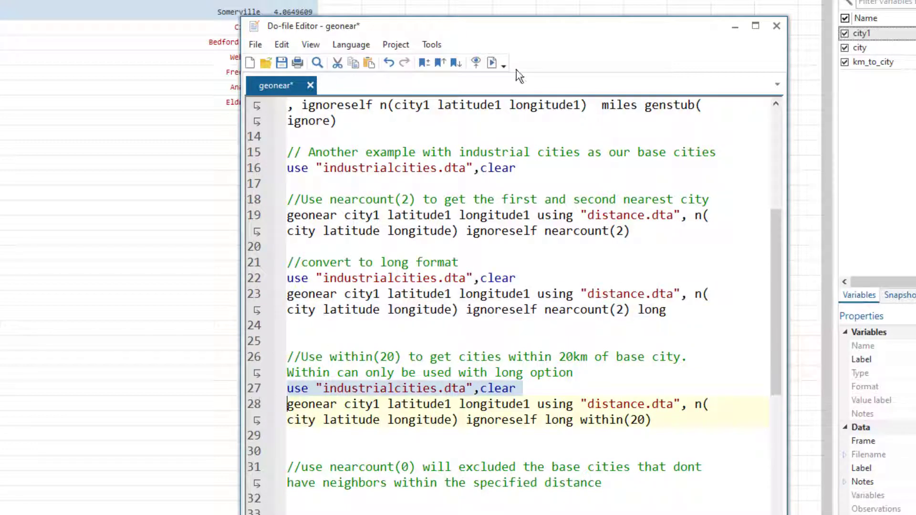
{"action": "left_click", "coordinate": [499, 67]}
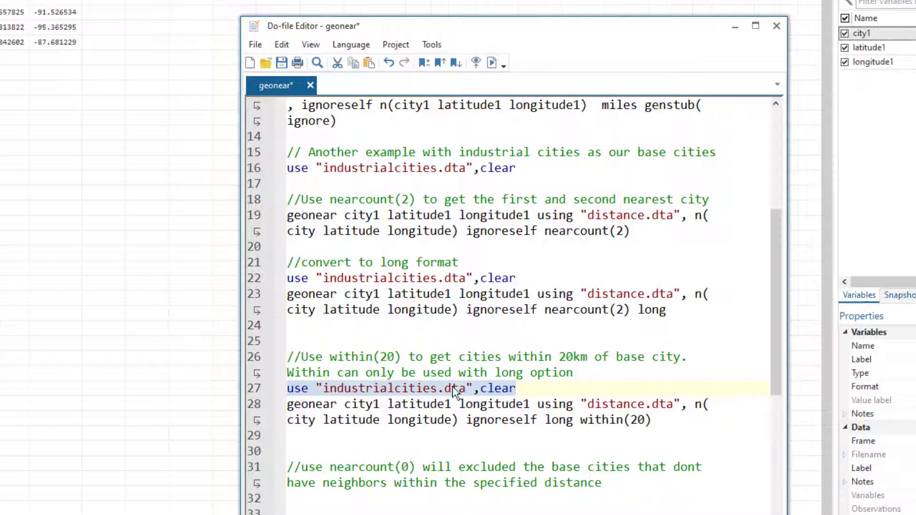
{"action": "scroll", "coordinate": [374, 372], "scroll_direction": "down", "scroll_amount": 1}
{"action": "scroll", "coordinate": [375, 373], "scroll_direction": "down", "scroll_amount": 1}
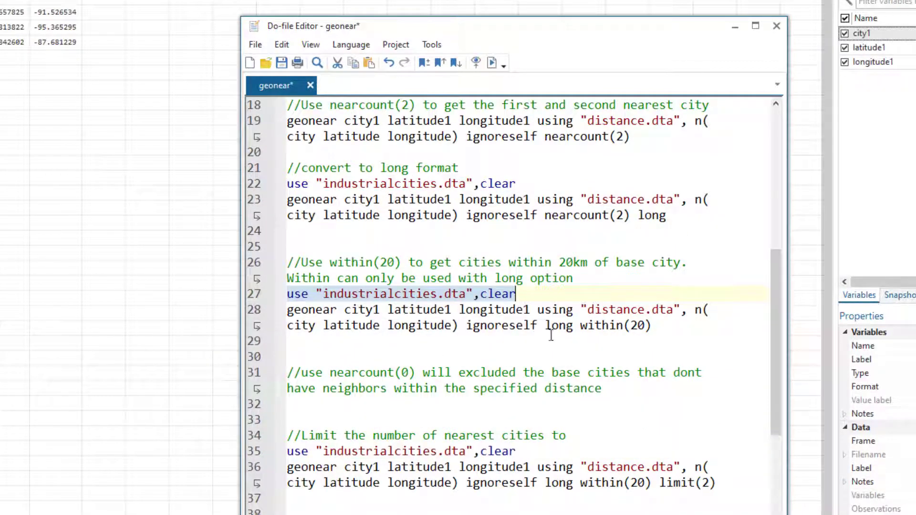
Run the line-28 long within(20) geonear and inspect Boston's neighbours within 20 km
{"action": "left_click_drag", "start_coordinate": [581, 328], "coordinate": [623, 327]}
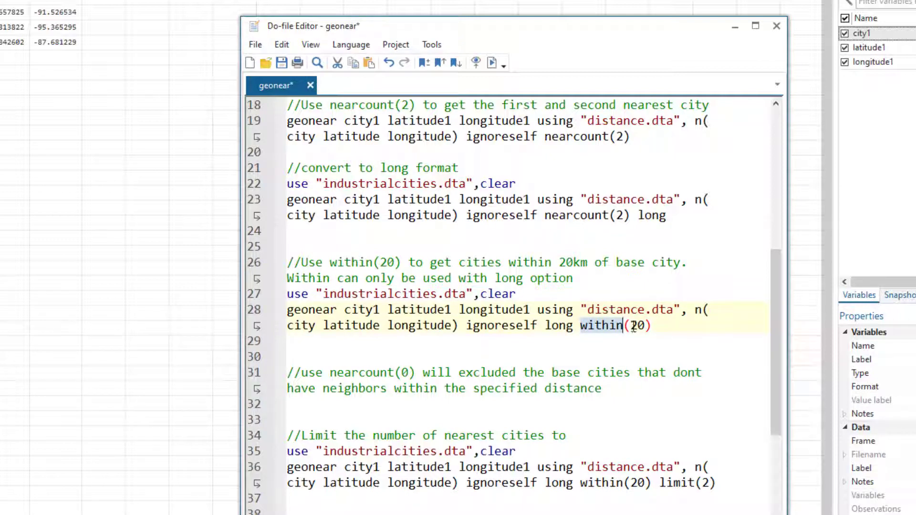
{"action": "left_click_drag", "start_coordinate": [631, 327], "coordinate": [646, 327]}
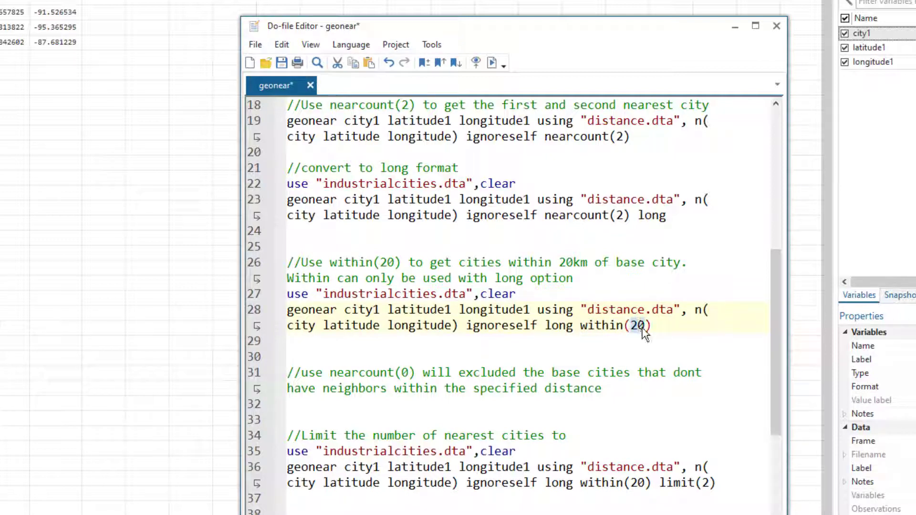
{"action": "left_click", "coordinate": [663, 324]}
{"action": "type", "text": "mile"}
{"action": "left_click_drag", "start_coordinate": [631, 326], "coordinate": [646, 325]}
{"action": "double_click", "coordinate": [661, 326]}
{"action": "key", "text": "BackSpace"}
{"action": "triple_click", "coordinate": [659, 326]}
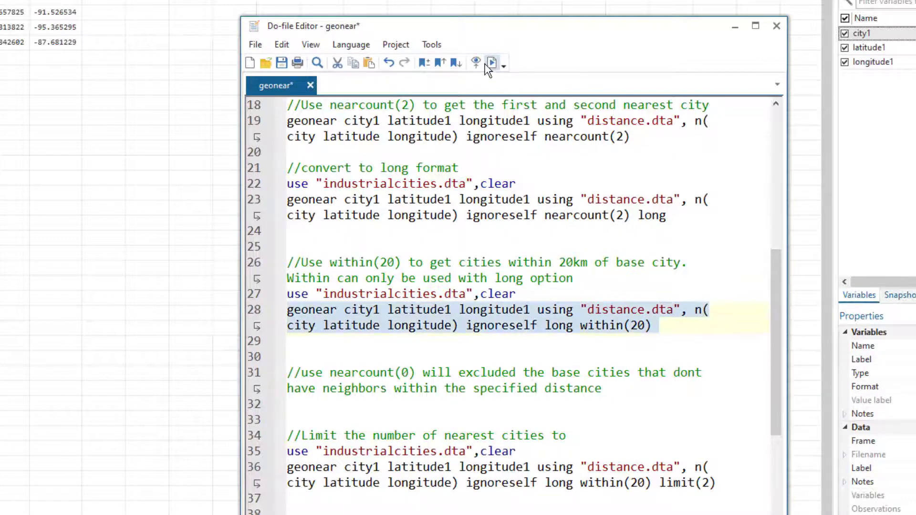
{"action": "left_click", "coordinate": [488, 69]}
{"action": "left_click", "coordinate": [370, 175]}
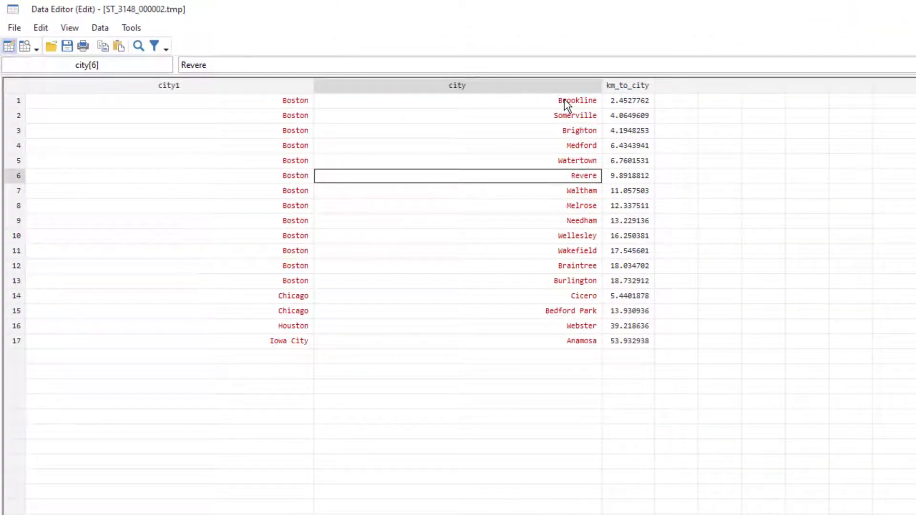
Review the within(20) results: Boston's 13 neighbours, then the Houston and Iowa City rows
{"action": "left_click_drag", "start_coordinate": [565, 101], "coordinate": [313, 296]}
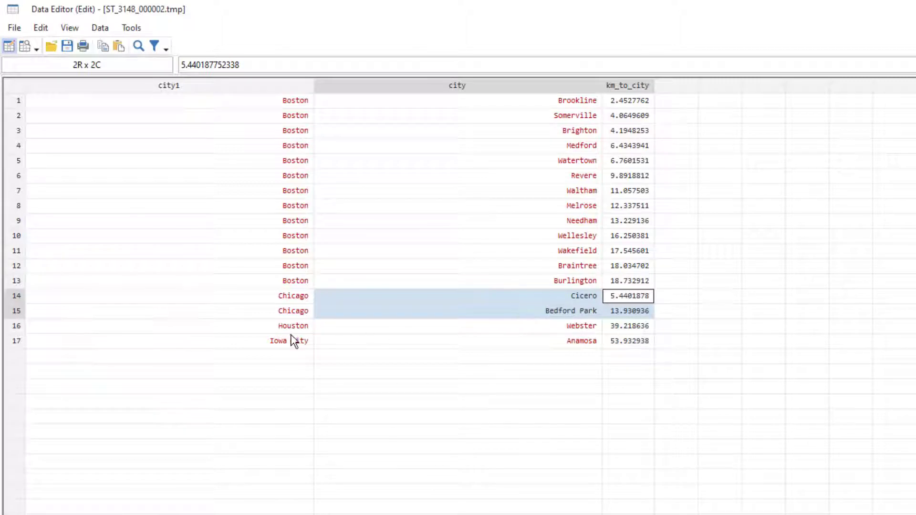
{"action": "left_click_drag", "start_coordinate": [289, 330], "coordinate": [628, 341]}
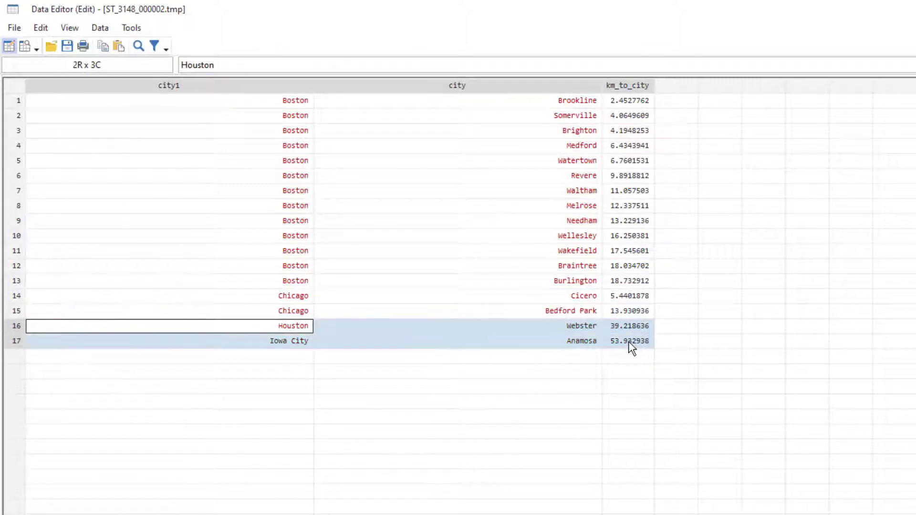
{"action": "left_click", "coordinate": [623, 326]}
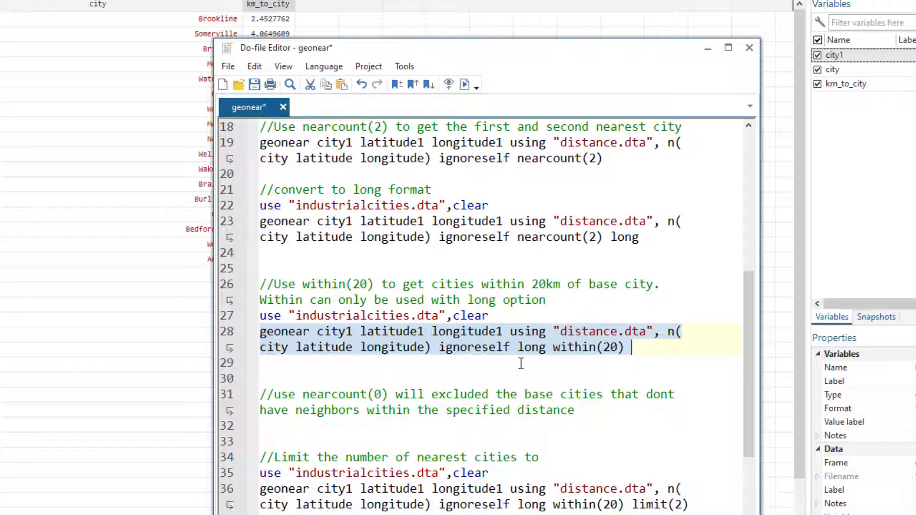
Reload industrialcities.dta by running line 27
{"action": "key", "text": "Up"}
{"action": "key", "text": "Up"}
{"action": "key", "text": "Home"}
{"action": "key", "text": "shift+Down"}
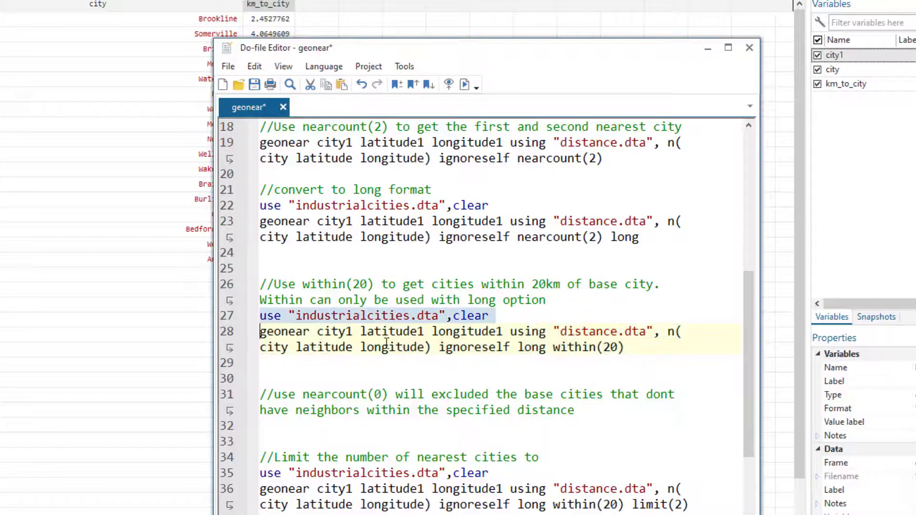
{"action": "left_click", "coordinate": [463, 85]}
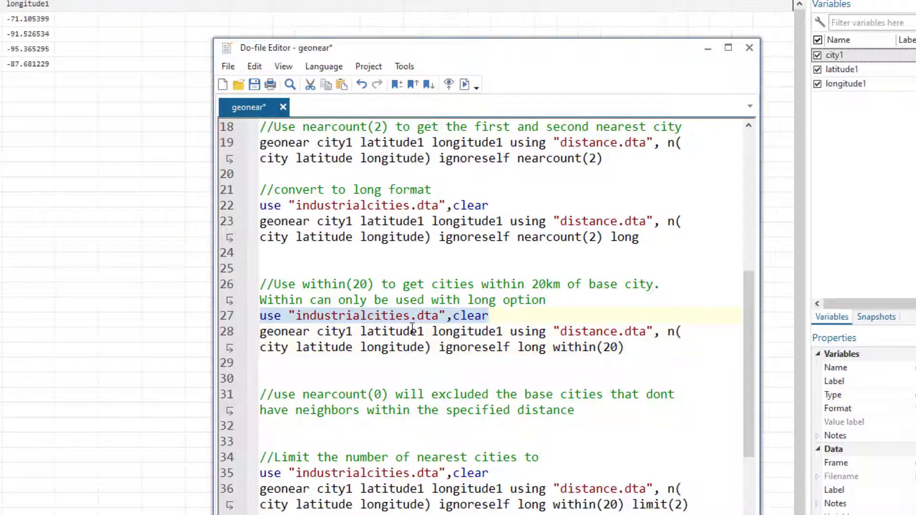
Append nearcount(0) to the line-28 within(20) geonear command and run it
{"action": "left_click_drag", "start_coordinate": [303, 395], "coordinate": [387, 394]}
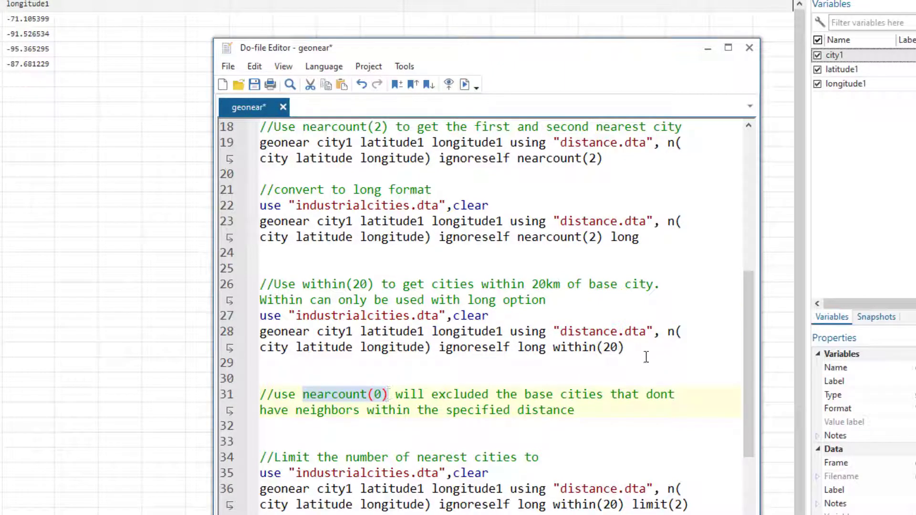
{"action": "left_click", "coordinate": [663, 347]}
{"action": "type", "text": "nearcount(0)"}
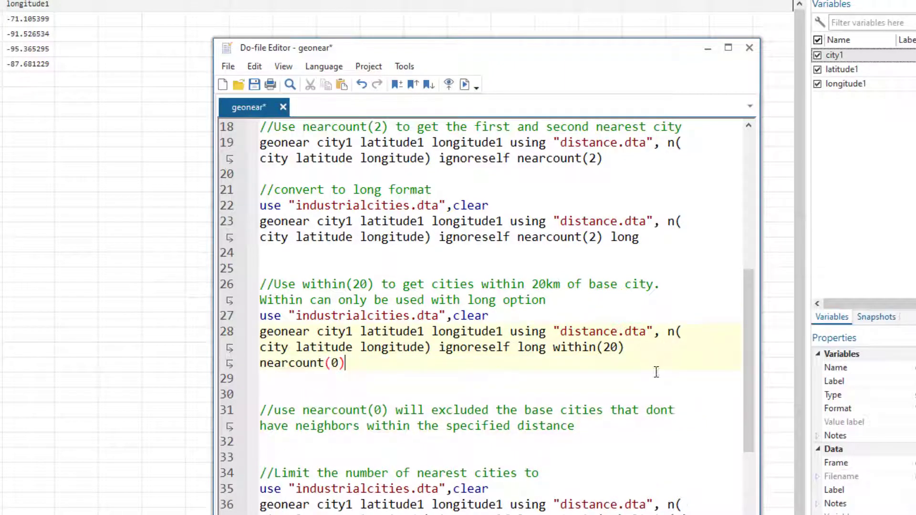
{"action": "left_click", "coordinate": [228, 335]}
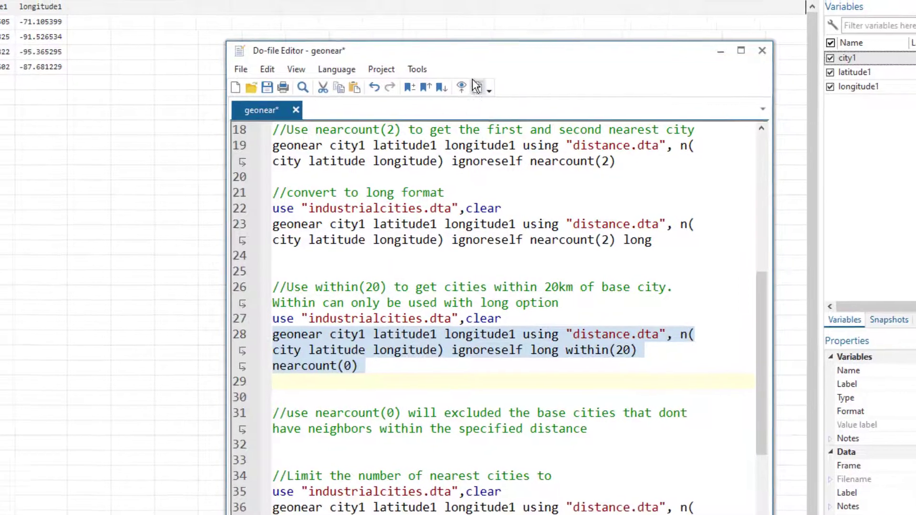
{"action": "left_click", "coordinate": [465, 84]}
Check the 15 result rows: empty rows 16–17 and Boston's thirteen neighbours from Brookline on
{"action": "left_click", "coordinate": [405, 258]}
{"action": "left_click_drag", "start_coordinate": [145, 310], "coordinate": [460, 300]}
{"action": "left_click_drag", "start_coordinate": [556, 328], "coordinate": [640, 345]}
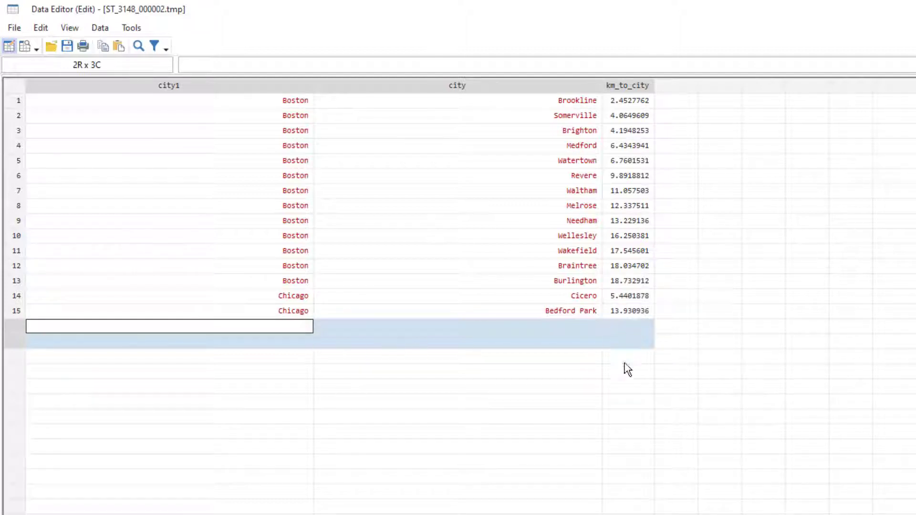
{"action": "left_click", "coordinate": [458, 236]}
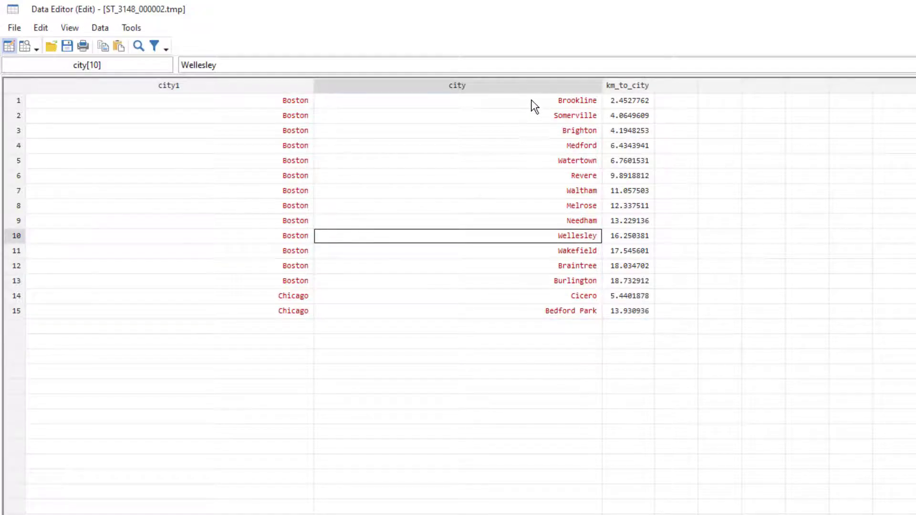
{"action": "left_click_drag", "start_coordinate": [531, 100], "coordinate": [557, 277]}
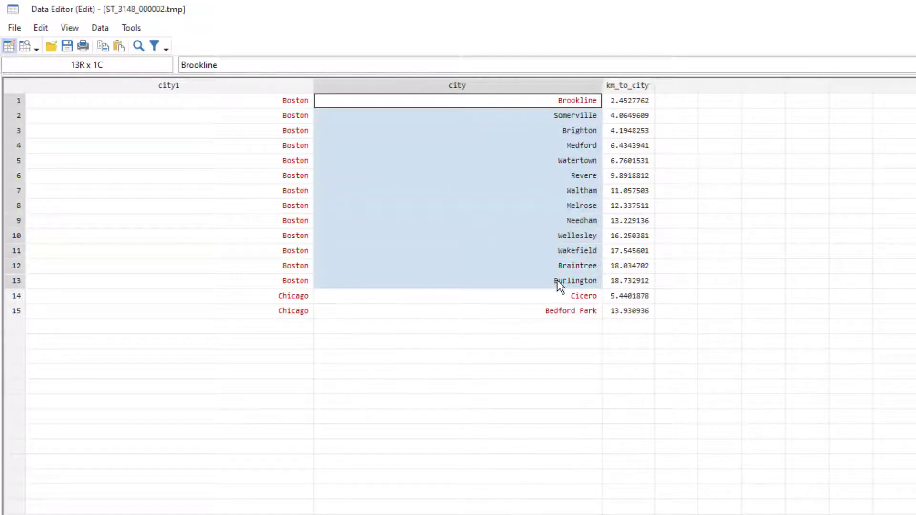
{"action": "left_click", "coordinate": [413, 100]}
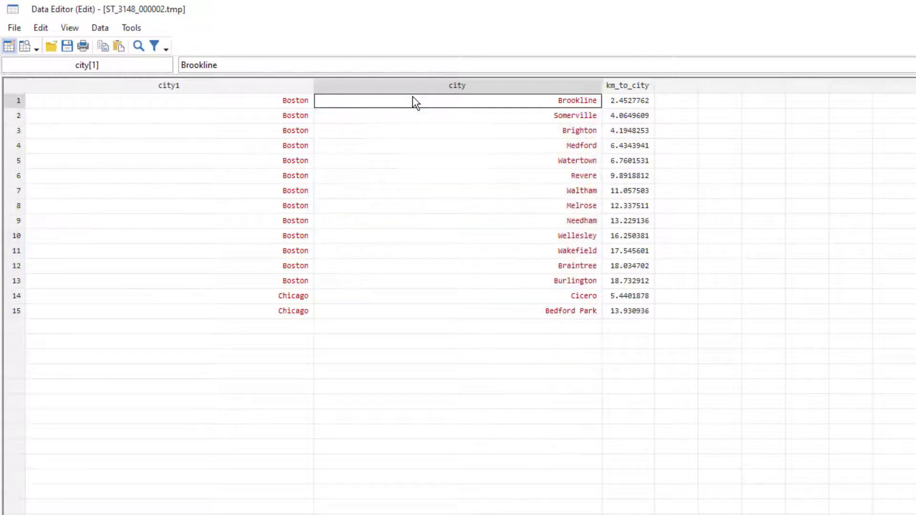
{"action": "left_click_drag", "start_coordinate": [293, 100], "coordinate": [635, 112]}
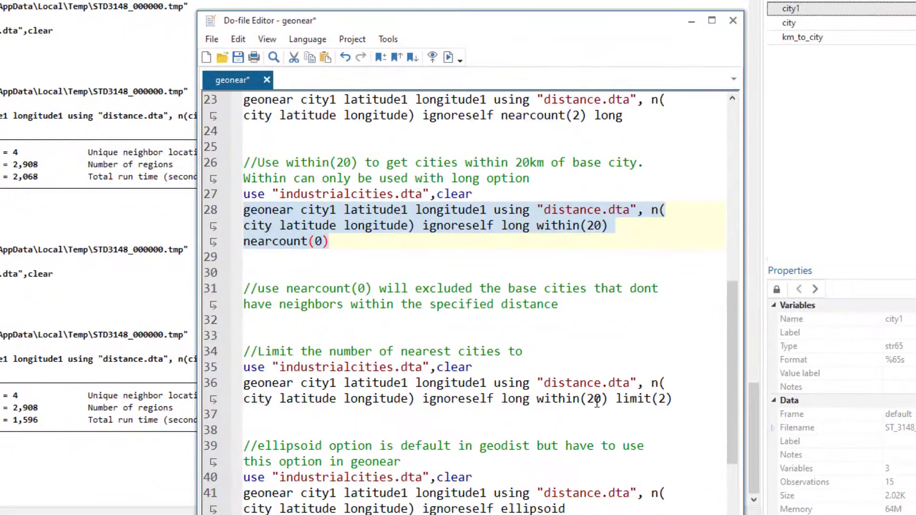
Reload industrialcities.dta and run the line-36 within(20) limit(2) geonear command
{"action": "left_click_drag", "start_coordinate": [617, 399], "coordinate": [673, 399]}
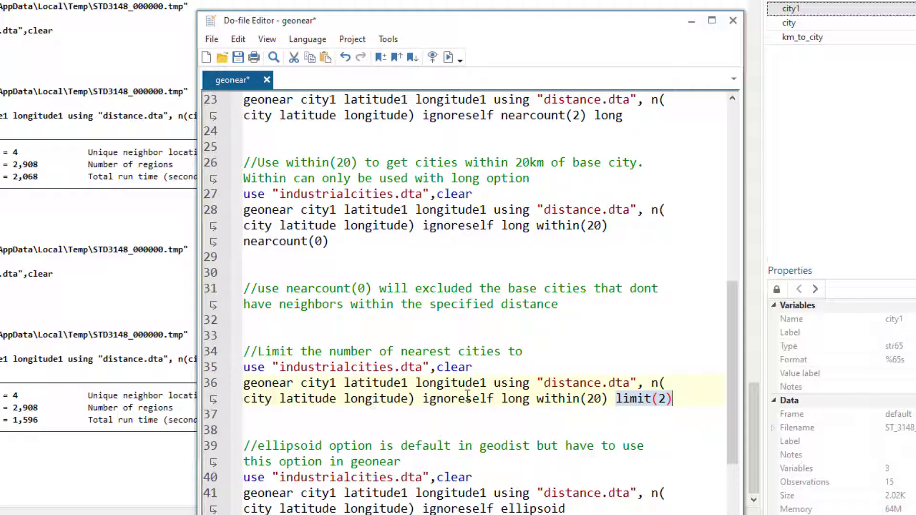
{"action": "left_click", "coordinate": [211, 368]}
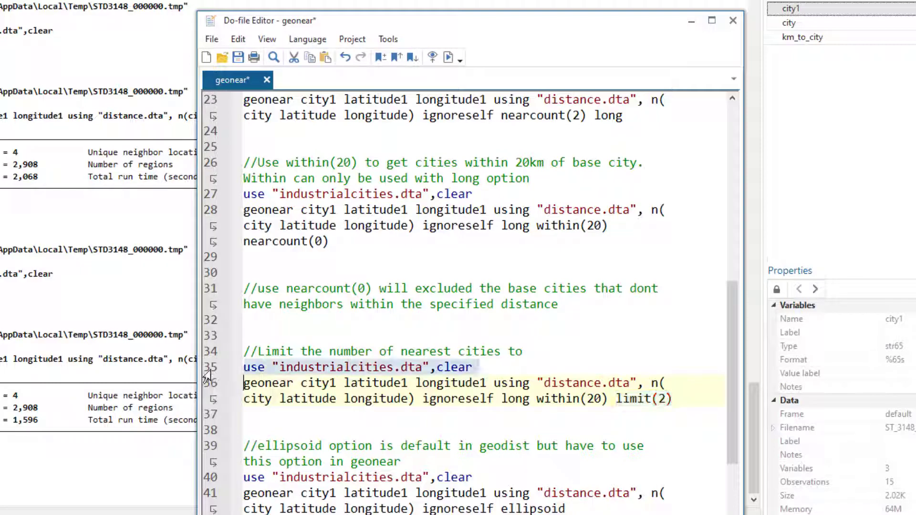
{"action": "left_click", "coordinate": [447, 58]}
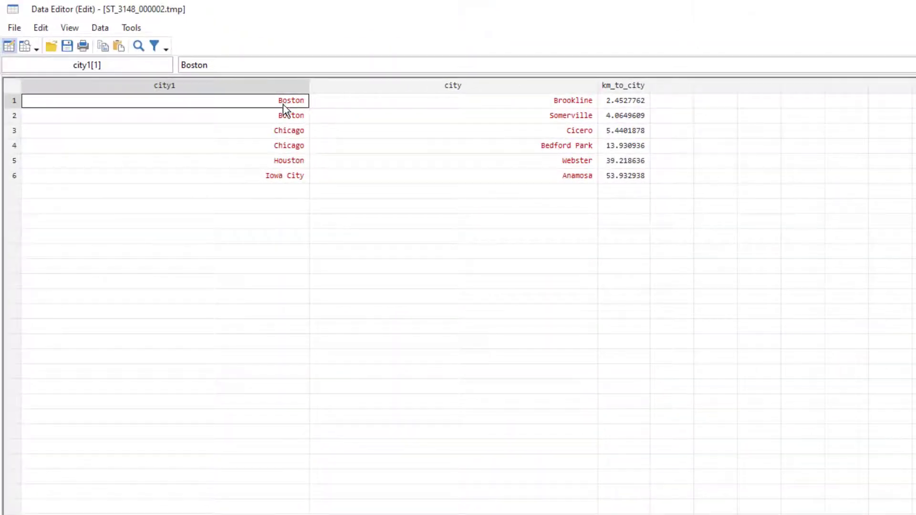
Confirm Boston keeps two neighbours and Houston and Iowa City one each
{"action": "left_click_drag", "start_coordinate": [299, 100], "coordinate": [622, 118]}
{"action": "left_click_drag", "start_coordinate": [276, 160], "coordinate": [462, 167]}
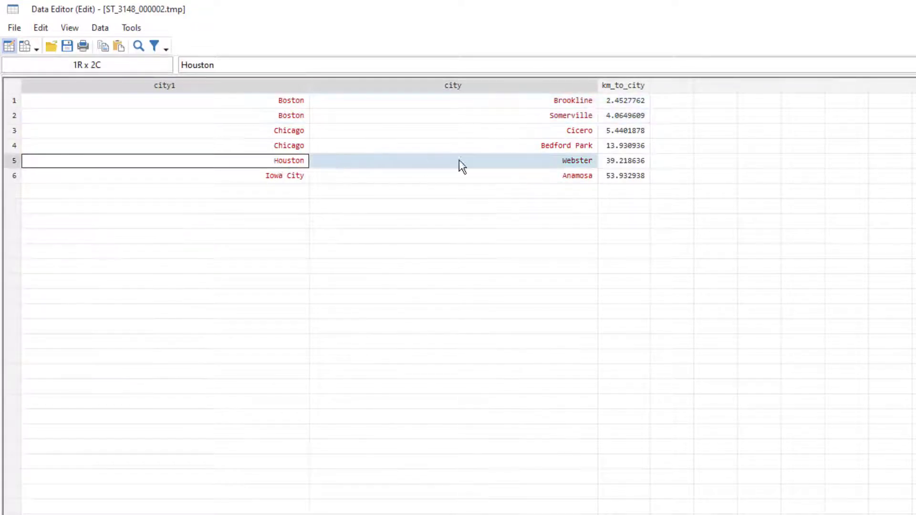
{"action": "left_click_drag", "start_coordinate": [615, 164], "coordinate": [622, 176]}
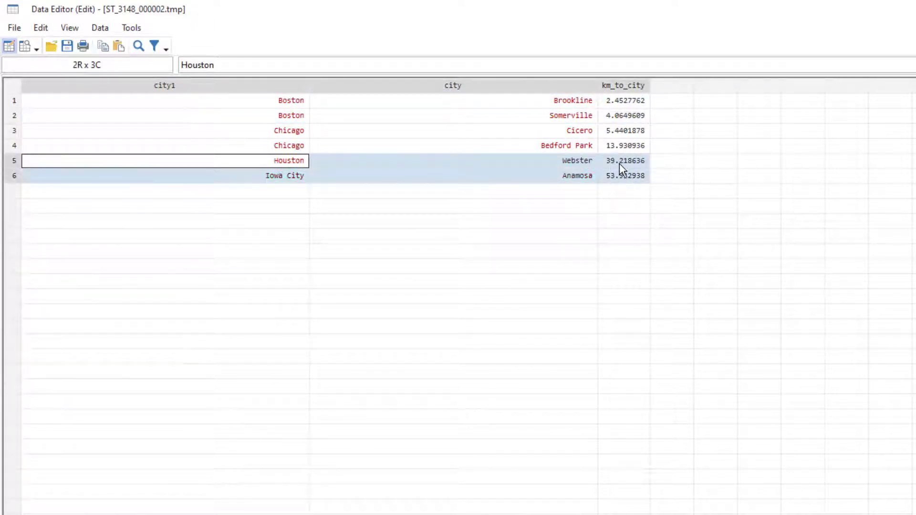
{"action": "key", "text": "alt+Tab"}
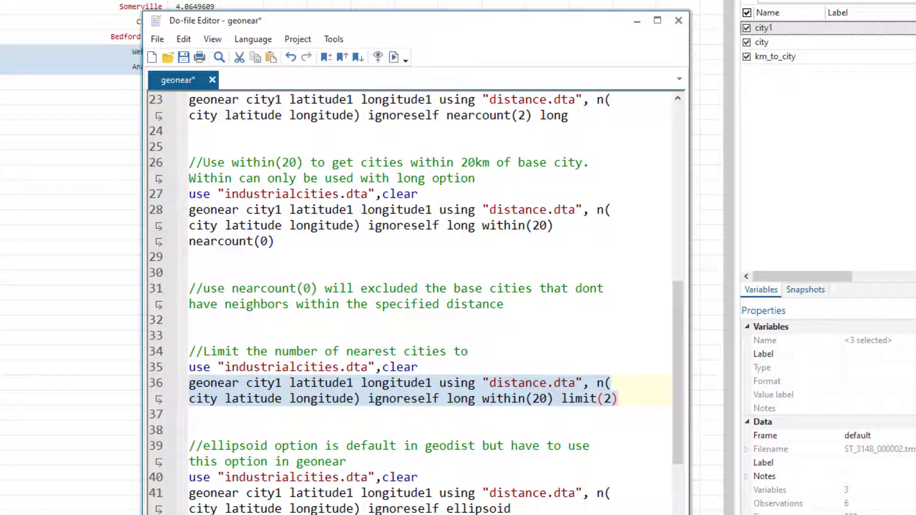
Select lines 40–41, the industrialcities reload and the geonear ellipsoid command
{"action": "left_click", "coordinate": [418, 383]}
{"action": "scroll", "coordinate": [410, 382], "scroll_direction": "down", "scroll_amount": 2}
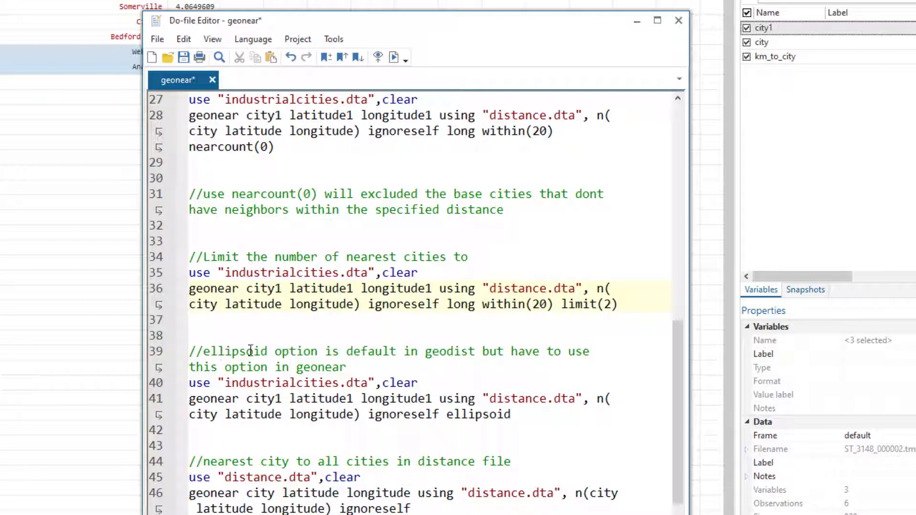
{"action": "double_click", "coordinate": [218, 352]}
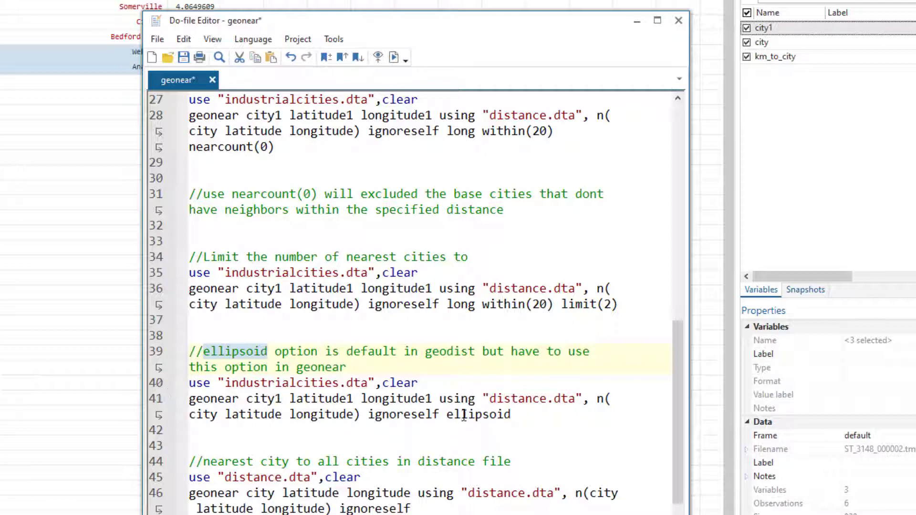
{"action": "left_click", "coordinate": [478, 414]}
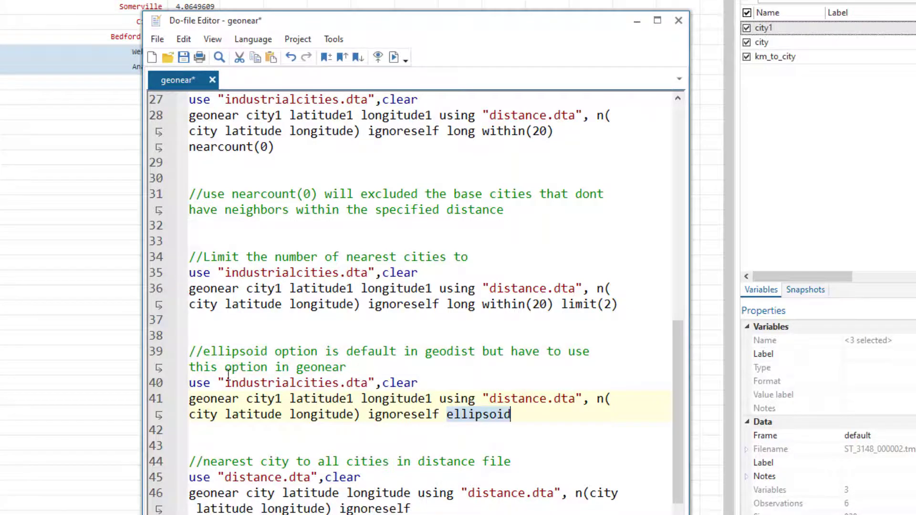
{"action": "left_click_drag", "start_coordinate": [162, 399], "coordinate": [162, 383]}
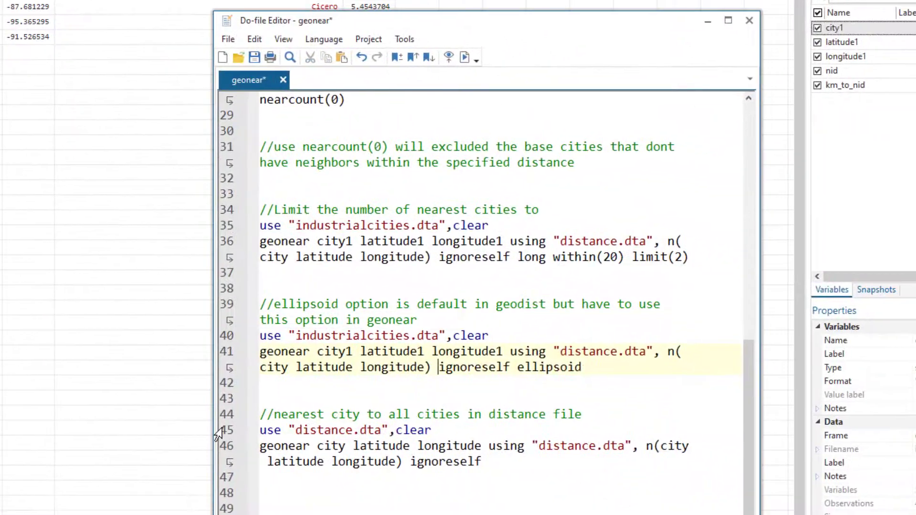
Load distance.dta from line 45 and turn to the line-46 geonear command
{"action": "left_click", "coordinate": [253, 439]}
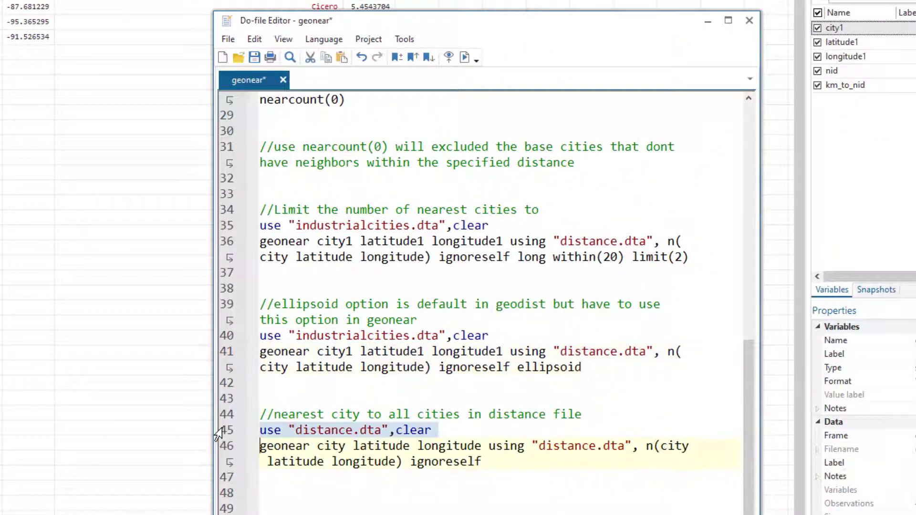
{"action": "left_click", "coordinate": [464, 59]}
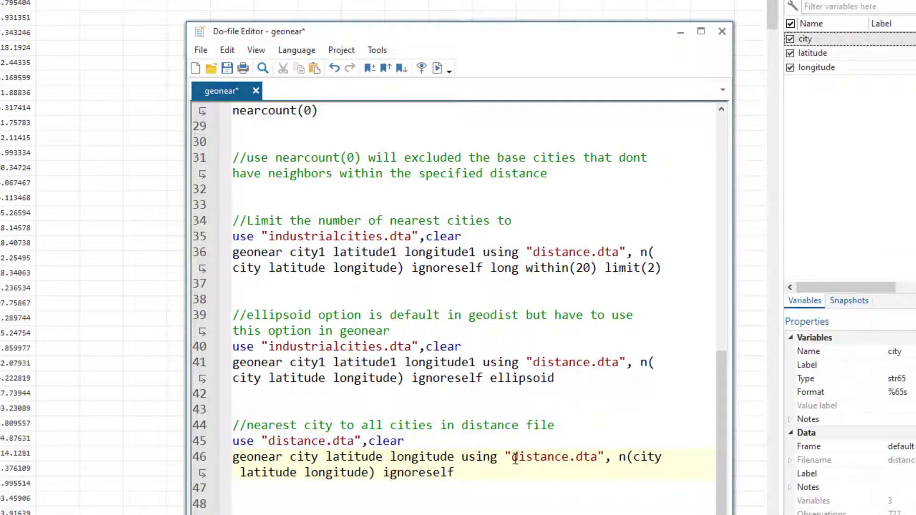
{"action": "left_click_drag", "start_coordinate": [514, 459], "coordinate": [597, 463]}
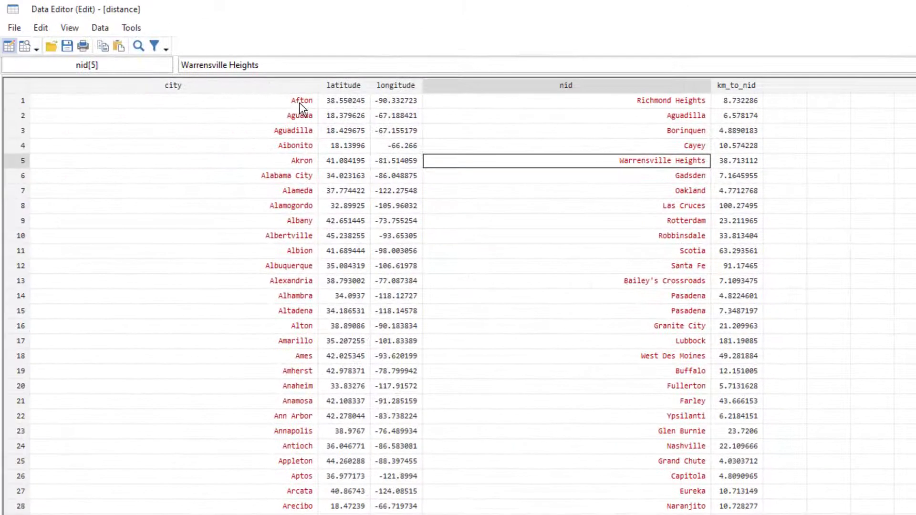
Check nearest cities in the results, e.g. Afton–Richmond Heights and Alabama City's match
{"action": "left_click_drag", "start_coordinate": [290, 104], "coordinate": [629, 95]}
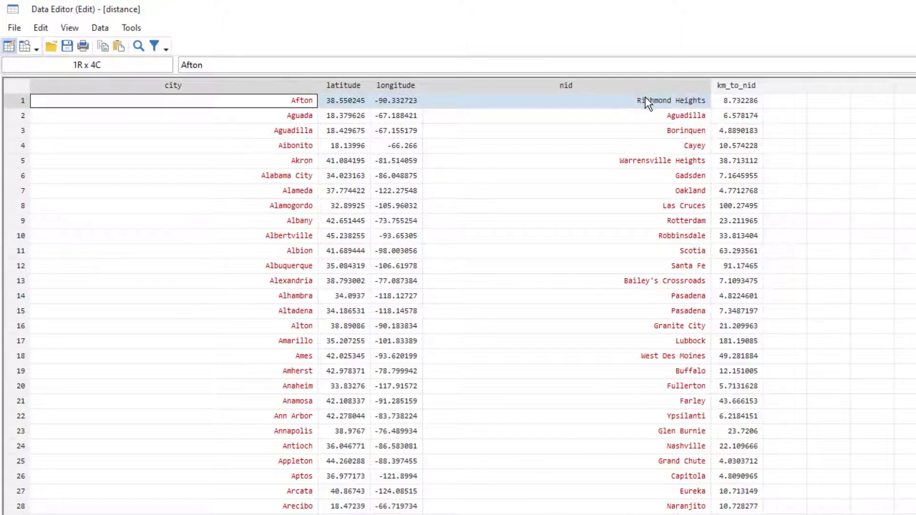
{"action": "left_click", "coordinate": [646, 100]}
{"action": "left_click_drag", "start_coordinate": [288, 176], "coordinate": [625, 180]}
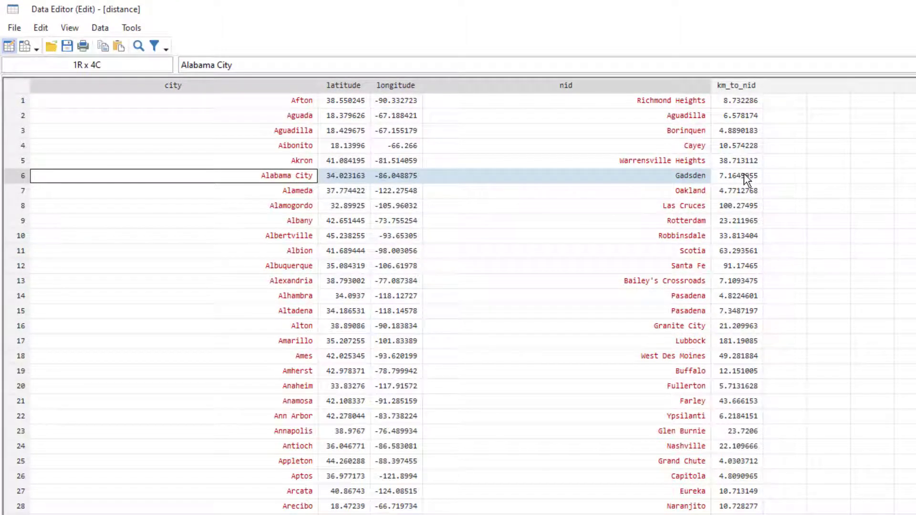